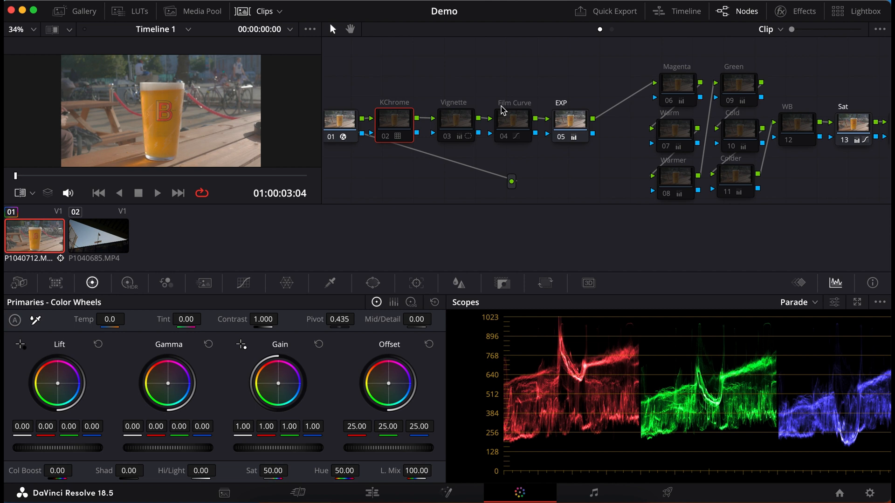
Step: Examine the Color Space Transform settings on node 01 and browse the available input color spaces without changing the selection
{"action": "left_click", "coordinate": [344, 123]}
{"action": "left_click", "coordinate": [779, 12]}
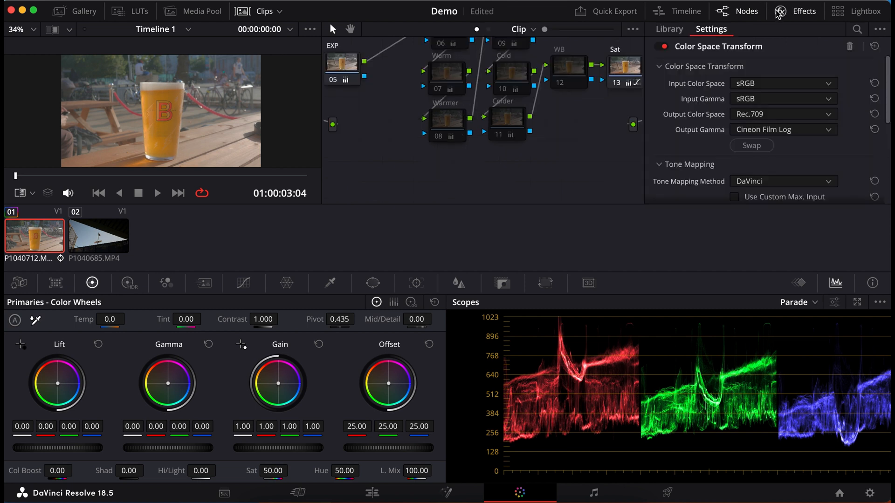
{"action": "left_click", "coordinate": [791, 83]}
{"action": "scroll", "coordinate": [784, 178], "scroll_direction": "up", "scroll_amount": 5}
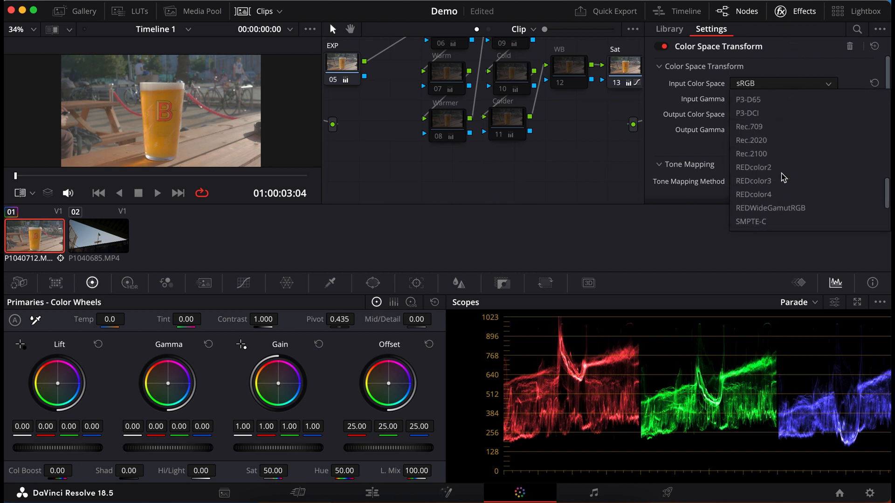
{"action": "scroll", "coordinate": [784, 178], "scroll_direction": "up", "scroll_amount": 8}
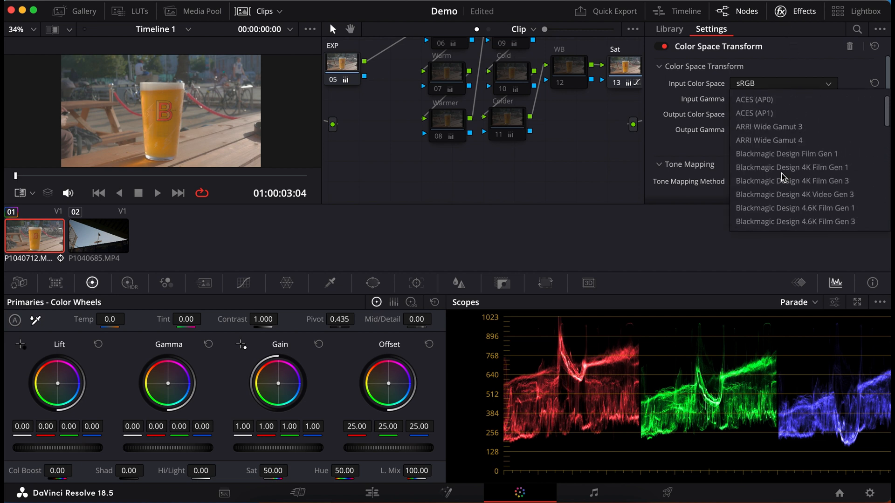
{"action": "scroll", "coordinate": [776, 100], "scroll_direction": "down", "scroll_amount": 5}
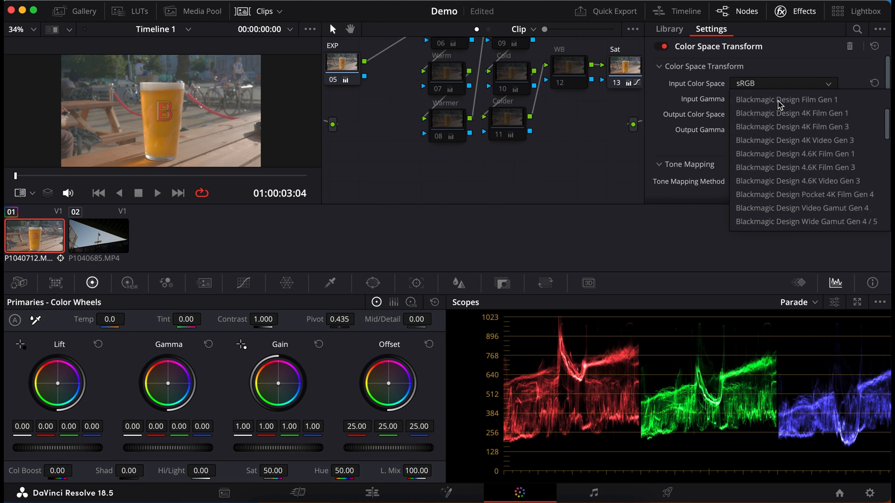
{"action": "left_click", "coordinate": [687, 115]}
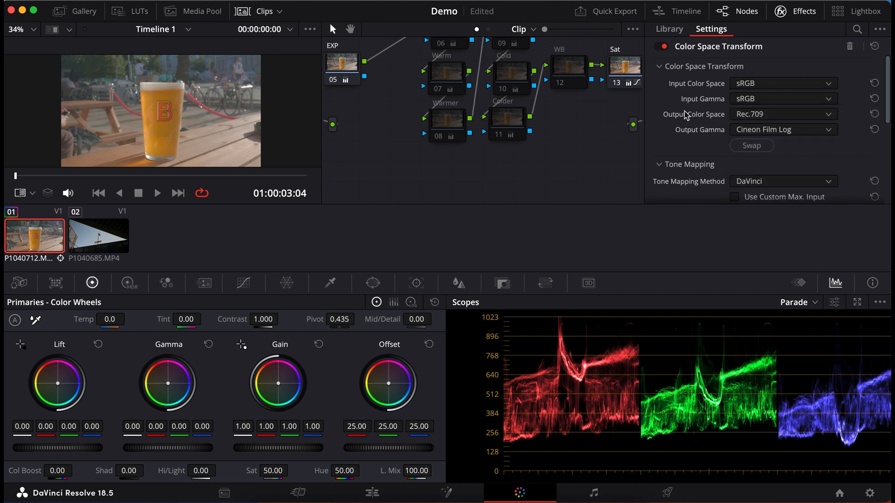
{"action": "left_click", "coordinate": [781, 11]}
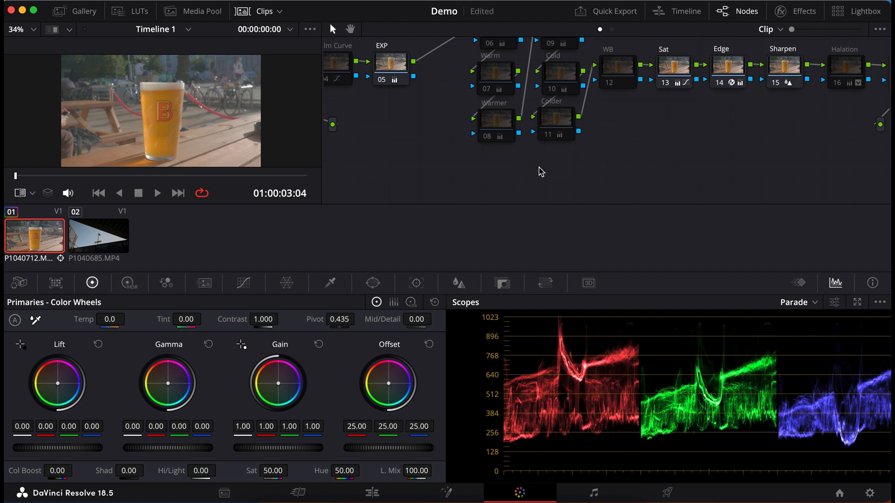
Step: Apply the KeyChrome16 LUT to the KChrome node
{"action": "scroll", "coordinate": [541, 172], "scroll_direction": "left", "scroll_amount": 10}
{"action": "scroll", "coordinate": [541, 172], "scroll_direction": "up", "scroll_amount": 4}
{"action": "scroll", "coordinate": [541, 172], "scroll_direction": "down", "scroll_amount": 1}
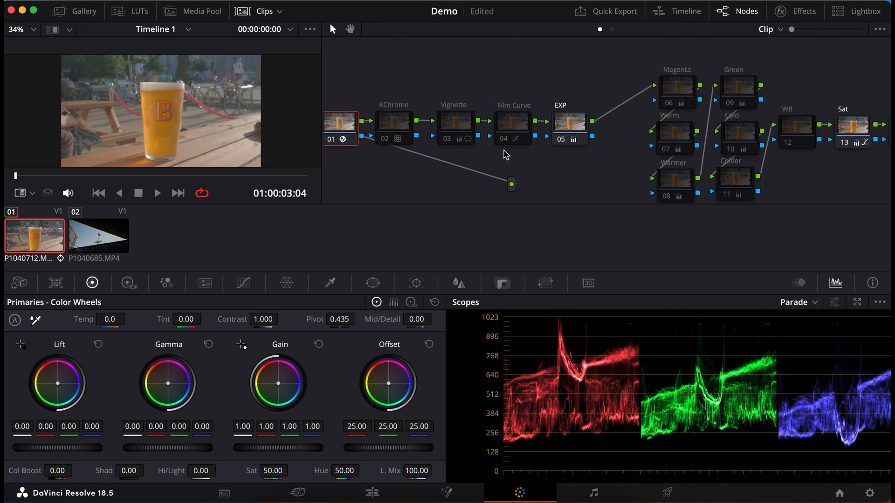
{"action": "left_click", "coordinate": [400, 126]}
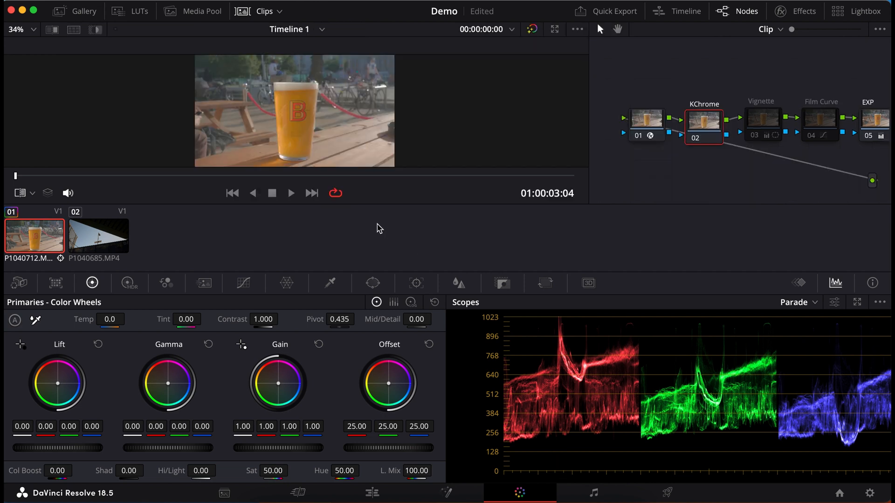
{"action": "left_click", "coordinate": [132, 15]}
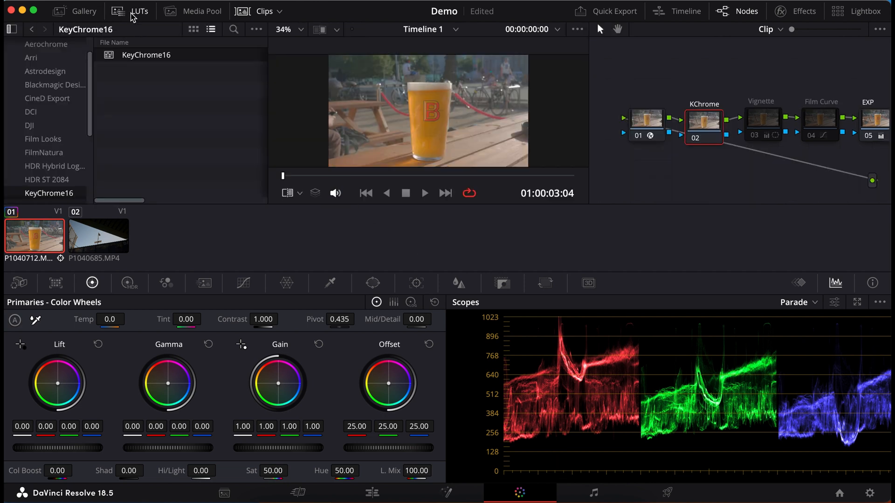
{"action": "right_click", "coordinate": [149, 59]}
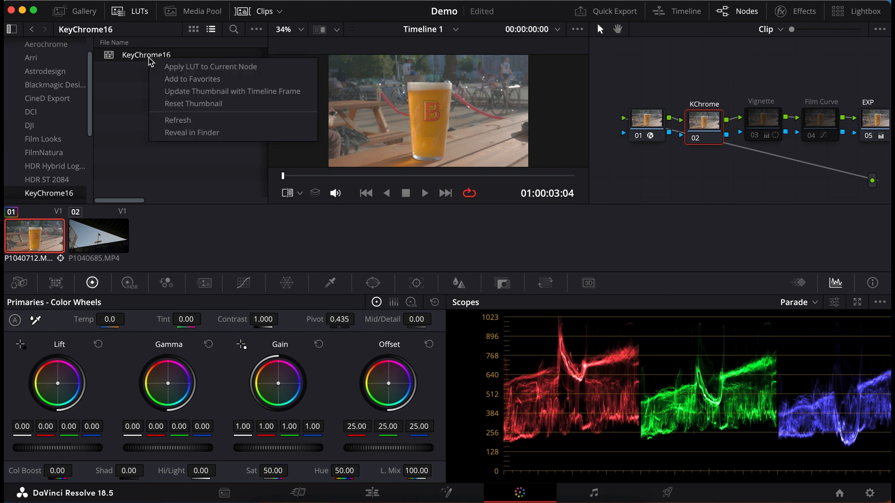
{"action": "left_click", "coordinate": [174, 68]}
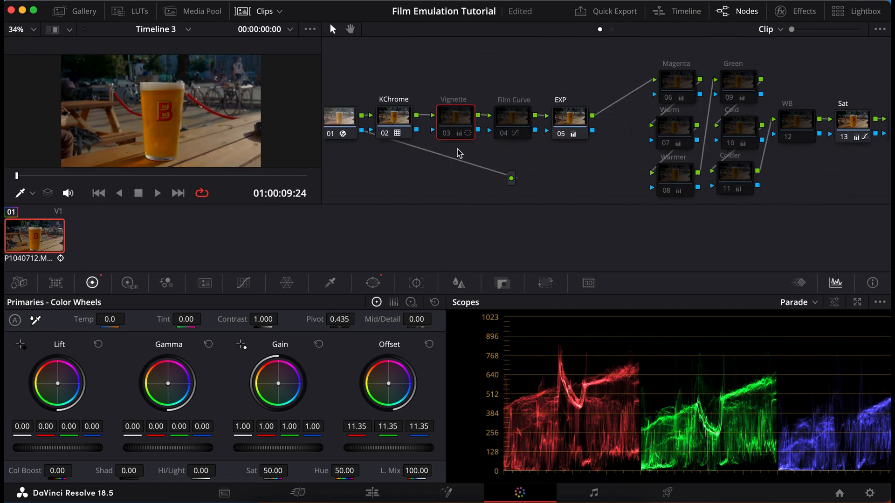
Step: Enable the Vignette node, and switch the Film Curve node on and off again to inspect its custom curve
{"action": "key", "text": "ctrl+d"}
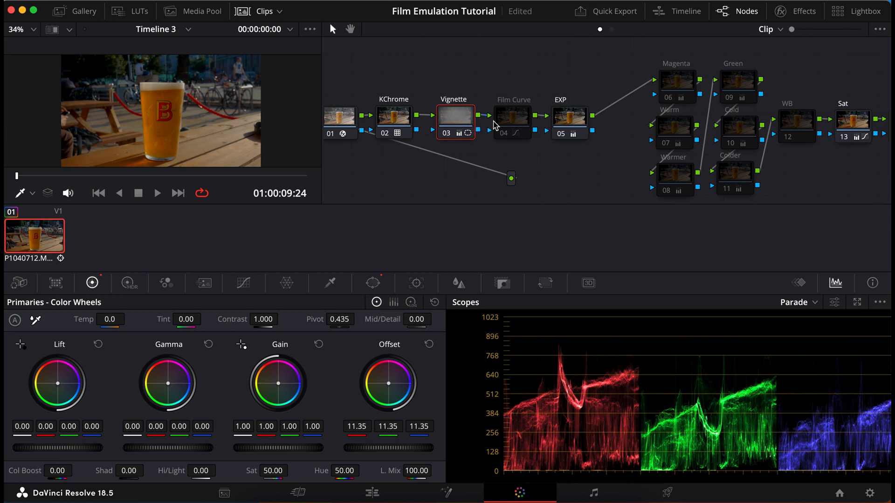
{"action": "left_click", "coordinate": [506, 123]}
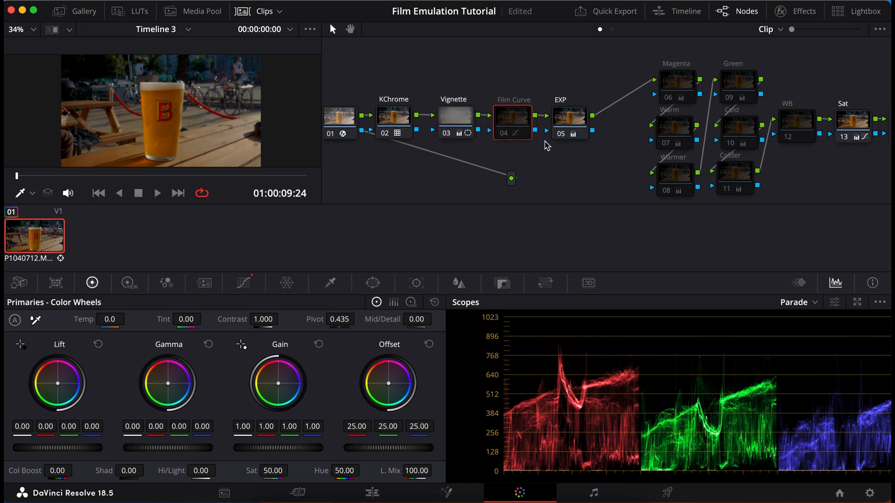
{"action": "key", "text": "ctrl+d"}
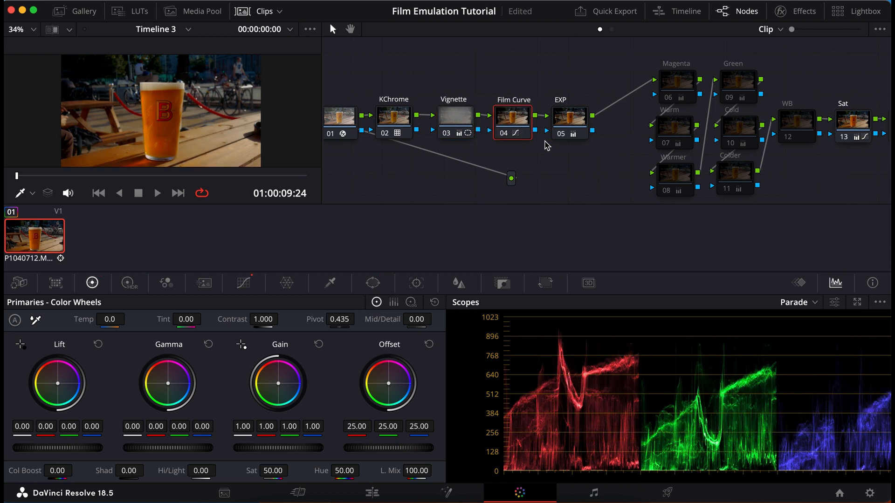
{"action": "left_click", "coordinate": [243, 283]}
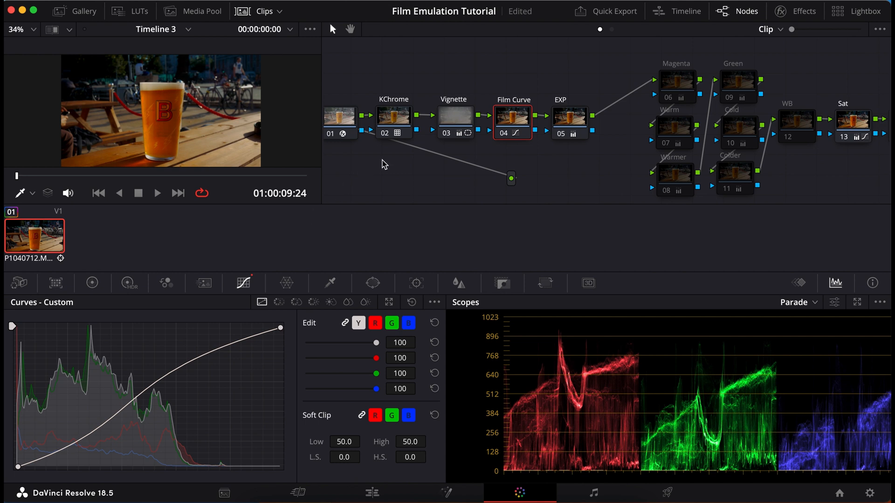
{"action": "key", "text": "ctrl+d"}
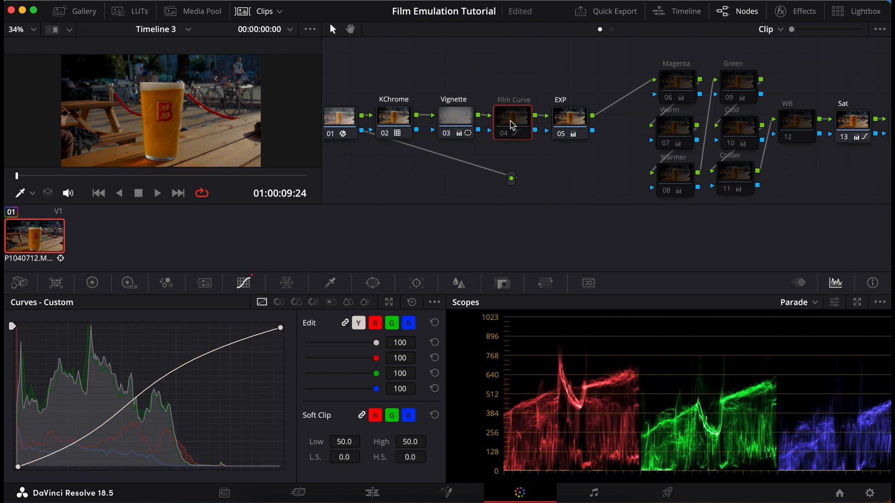
Step: On the EXP node, set master Gain to 0.81, Lift to -0.02, Gamma to 0.04 and Offset to 21.65
{"action": "left_click", "coordinate": [567, 123]}
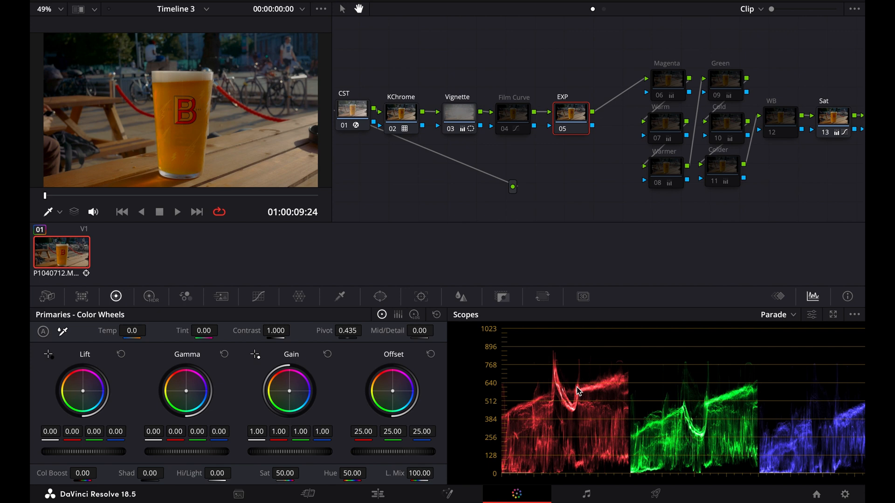
{"action": "left_click_drag", "start_coordinate": [256, 438], "coordinate": [244, 438]}
{"action": "left_click_drag", "start_coordinate": [51, 439], "coordinate": [49, 438]}
{"action": "left_click_drag", "start_coordinate": [149, 437], "coordinate": [153, 437]}
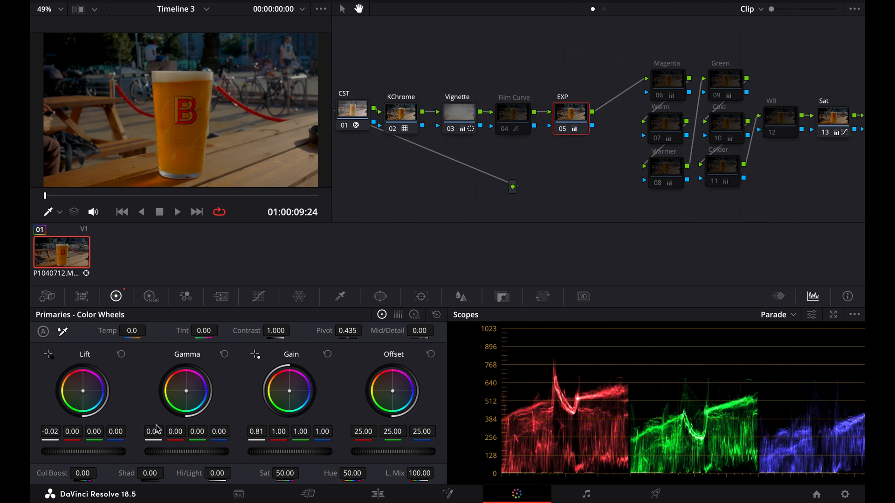
{"action": "mouse_move", "coordinate": [396, 454]}
{"action": "left_mouse_down"}
{"action": "mouse_move", "coordinate": [367, 455]}
{"action": "mouse_move", "coordinate": [380, 456]}
{"action": "left_mouse_up"}
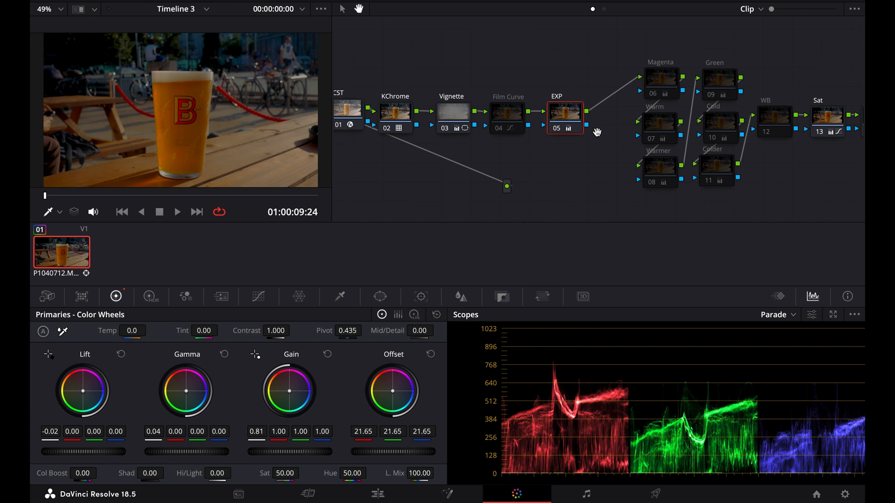
Step: Preview the Magenta and Green nodes one at a time, disabling each again
{"action": "left_click", "coordinate": [343, 9]}
{"action": "left_click", "coordinate": [661, 86]}
{"action": "key", "text": "ctrl+d"}
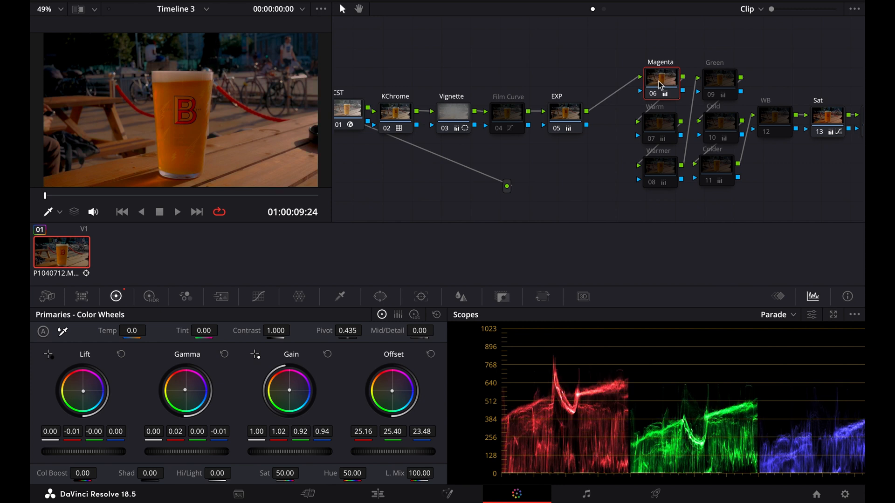
{"action": "key", "text": "ctrl+d"}
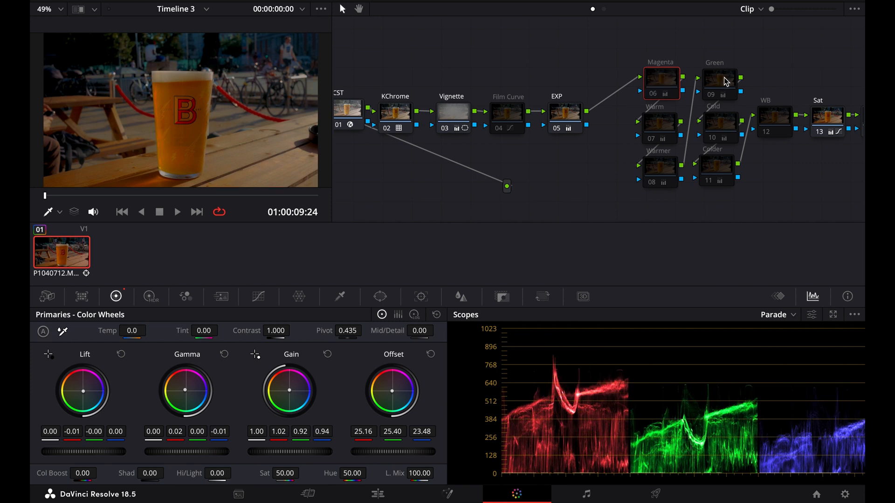
{"action": "left_click", "coordinate": [725, 82]}
{"action": "key", "text": "ctrl+d"}
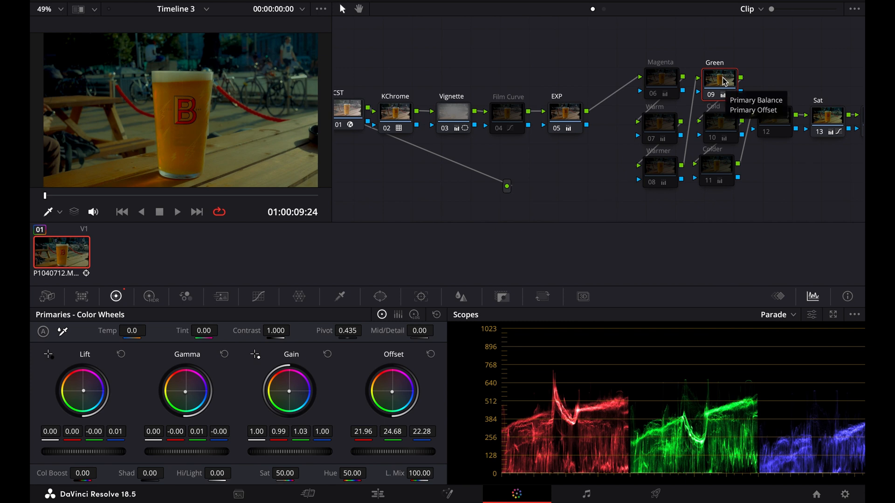
{"action": "key", "text": "ctrl+d"}
Step: Preview the Warm and Warmer nodes one at a time, disabling each again
{"action": "left_click", "coordinate": [672, 125]}
{"action": "key", "text": "ctrl+d"}
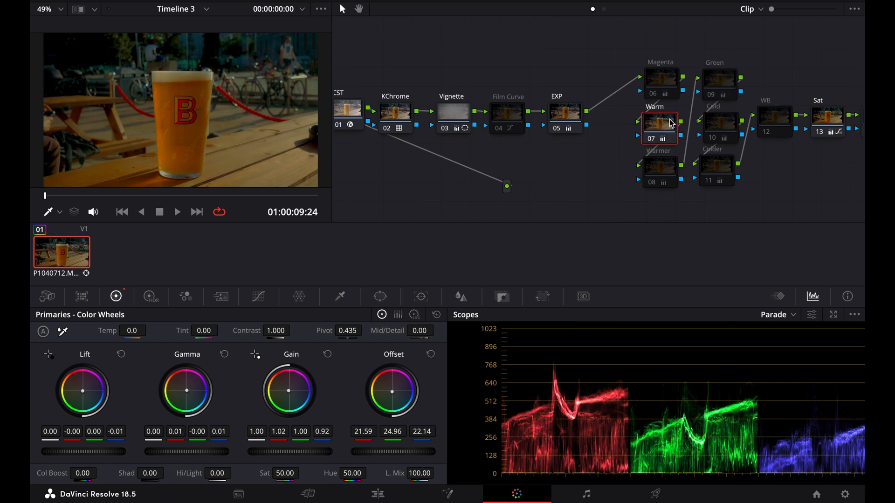
{"action": "key", "text": "ctrl+d"}
{"action": "left_click", "coordinate": [661, 166]}
{"action": "key", "text": "ctrl+d"}
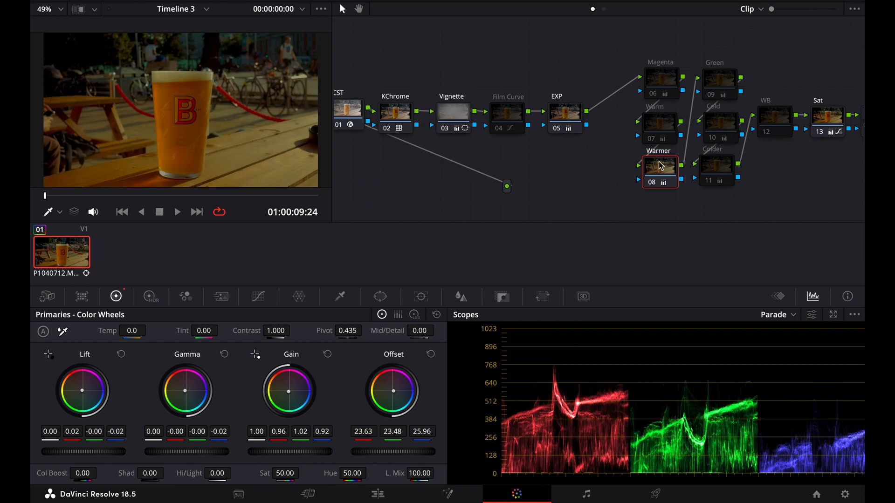
{"action": "key", "text": "ctrl+d"}
Step: Preview the Cold and Colder nodes one at a time, disabling each again
{"action": "left_click", "coordinate": [712, 121]}
{"action": "key", "text": "ctrl+d"}
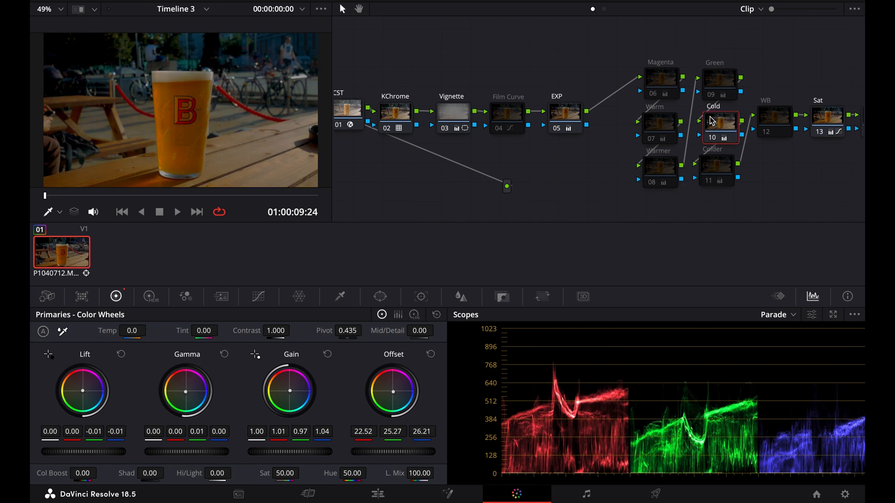
{"action": "key", "text": "ctrl+d"}
{"action": "left_click", "coordinate": [723, 166]}
{"action": "key", "text": "ctrl+d"}
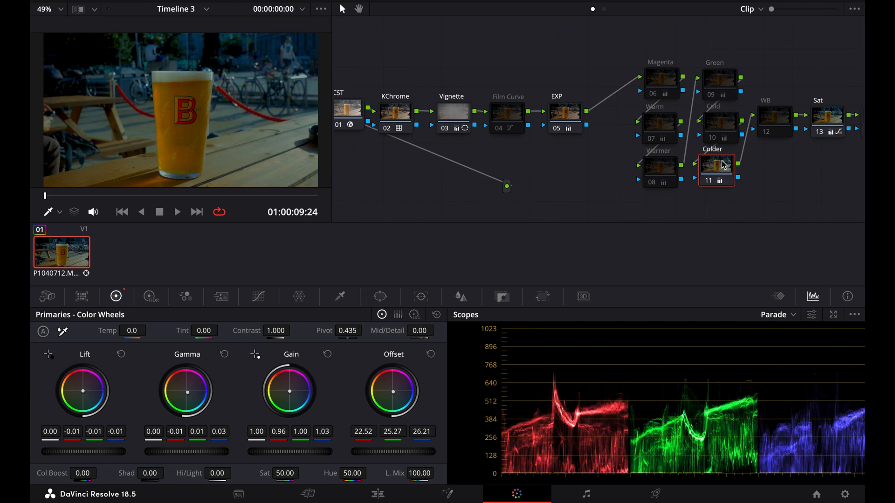
{"action": "key", "text": "ctrl+d"}
Step: Enable the Cold node to keep its cooler look in the grade
{"action": "left_click", "coordinate": [715, 126]}
{"action": "key", "text": "ctrl+d"}
{"action": "key", "text": "ctrl+d"}
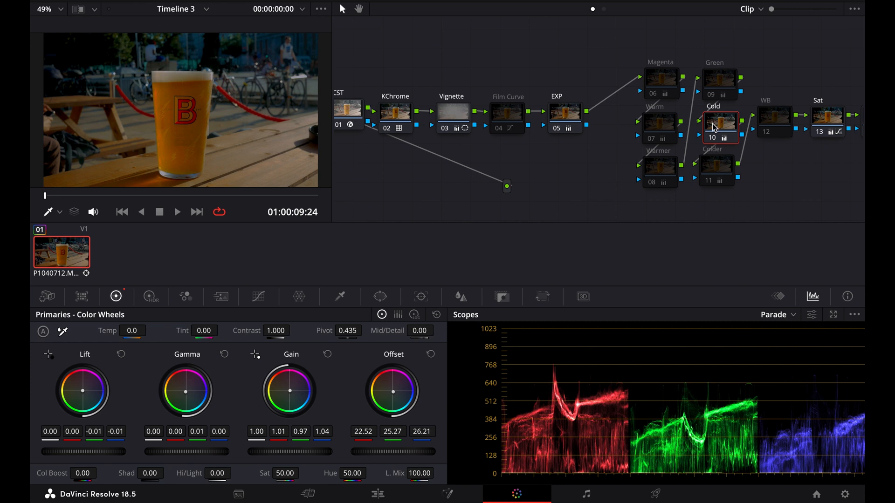
Step: Enable the WB node and set its temperature to 330 and tint to -20.50
{"action": "left_click", "coordinate": [772, 121]}
{"action": "key", "text": "ctrl+d"}
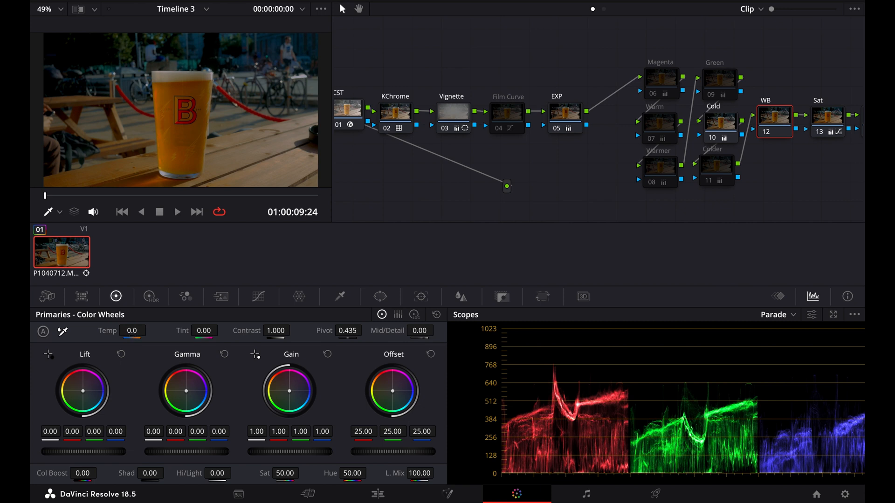
{"action": "left_click_drag", "start_coordinate": [132, 331], "coordinate": [171, 331]}
Step: Compare the image with the Sat node off and on, and review its color boost and saturation values
{"action": "left_click_drag", "start_coordinate": [715, 205], "coordinate": [459, 213]}
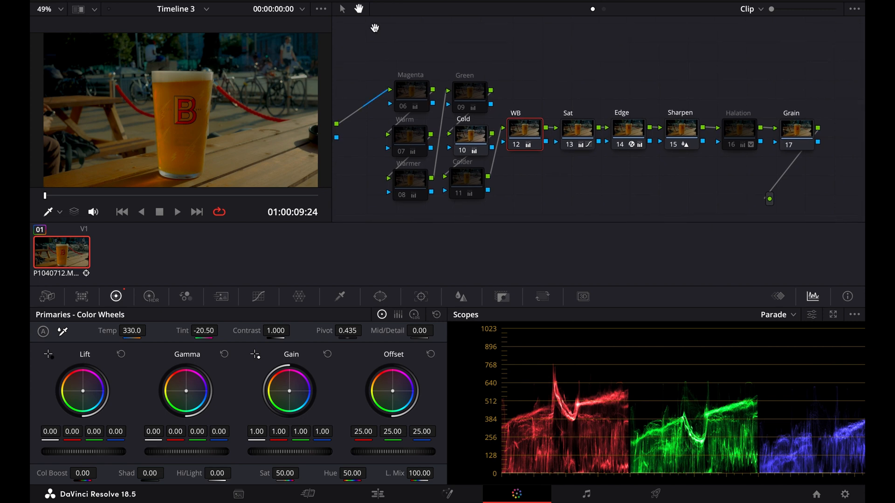
{"action": "left_click", "coordinate": [576, 134]}
{"action": "key", "text": "ctrl+d"}
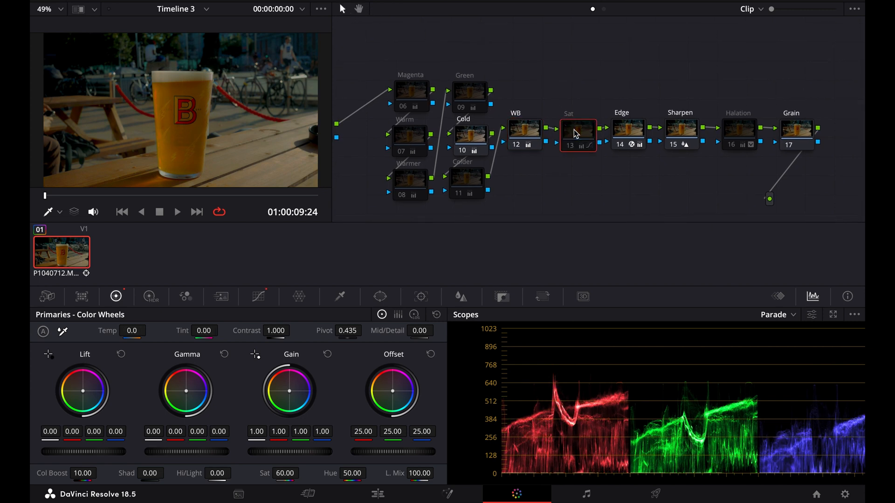
{"action": "key", "text": "ctrl+d"}
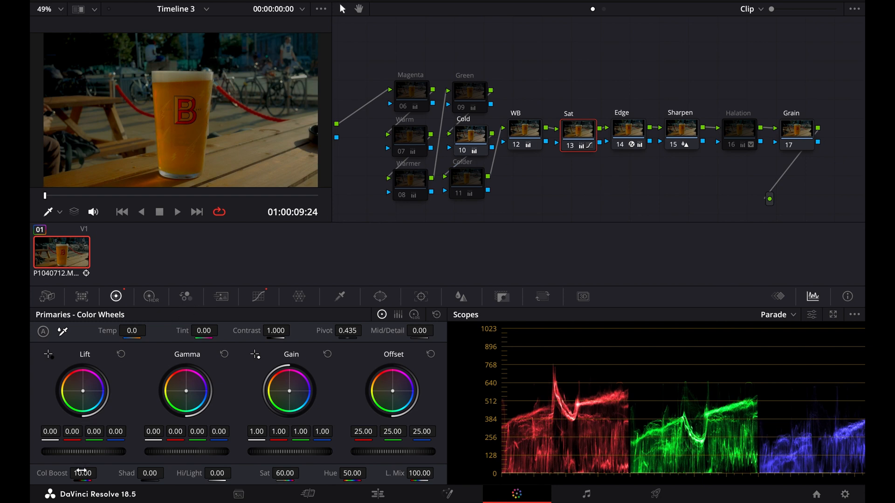
{"action": "left_click_drag", "start_coordinate": [101, 474], "coordinate": [406, 478]}
Step: Compare the image with the Edge node off and on, and step back one frame
{"action": "left_click", "coordinate": [625, 134]}
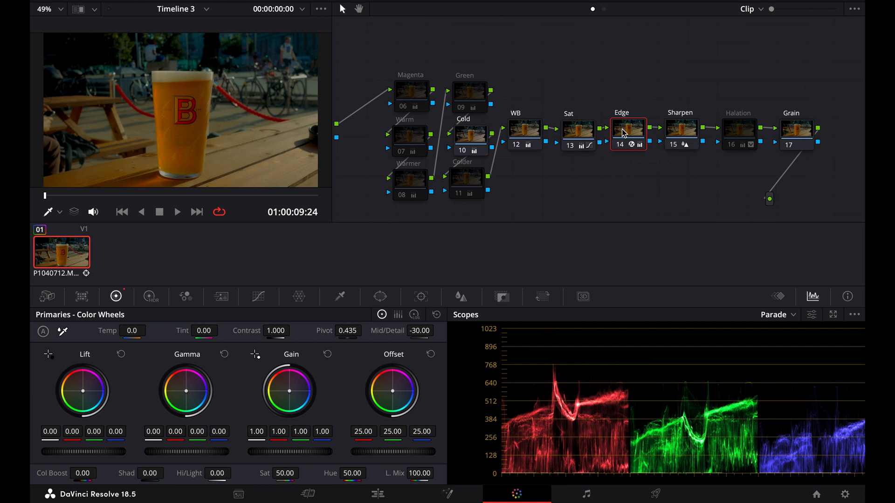
{"action": "key", "text": "ctrl+d"}
{"action": "key", "text": "ctrl+d"}
{"action": "key", "text": "Left"}
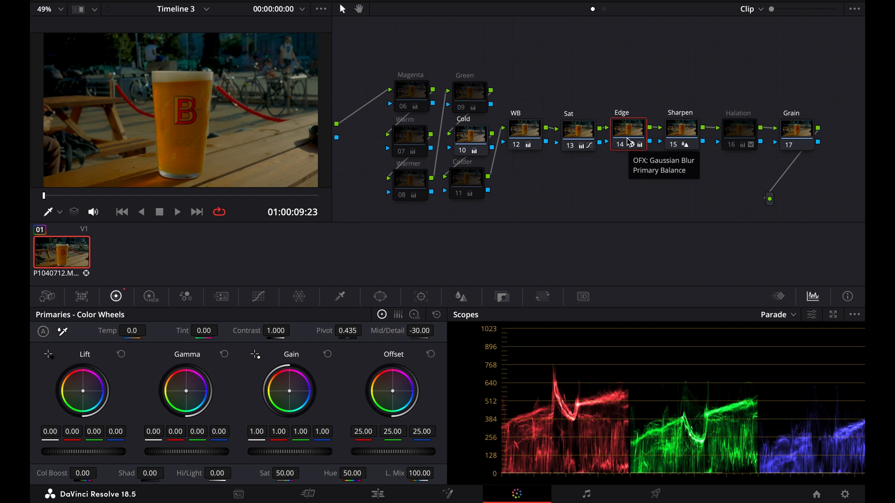
Step: Open the Blur settings of the Sharpen node to examine its radius values
{"action": "left_click", "coordinate": [682, 135]}
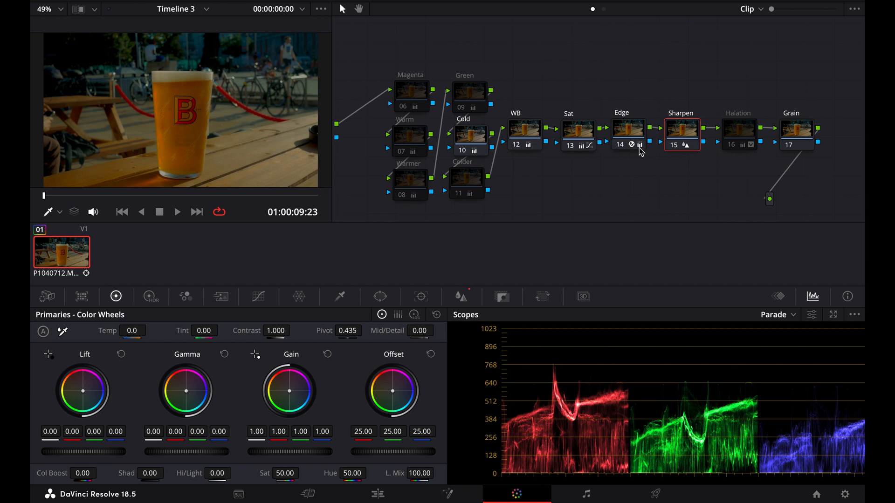
{"action": "left_click", "coordinate": [461, 296]}
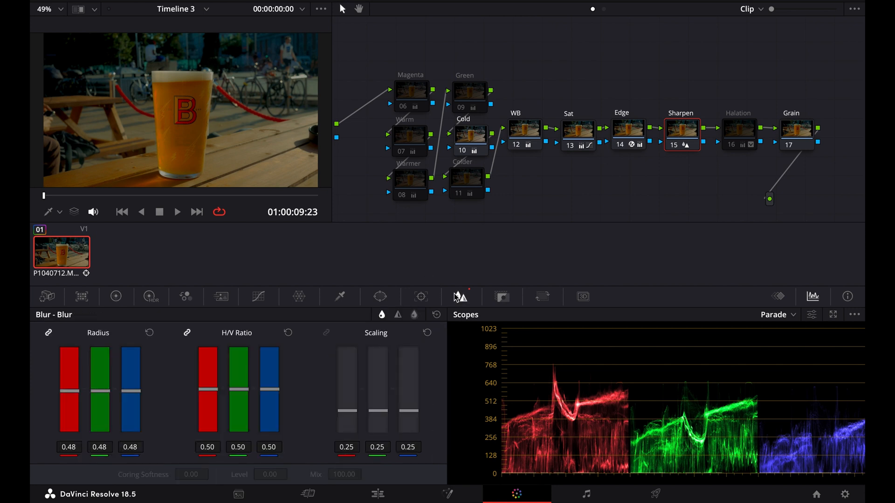
Step: Switch the Sharpen node's blur controls to Sharpen mode and examine its radius sliders
{"action": "left_click", "coordinate": [399, 316]}
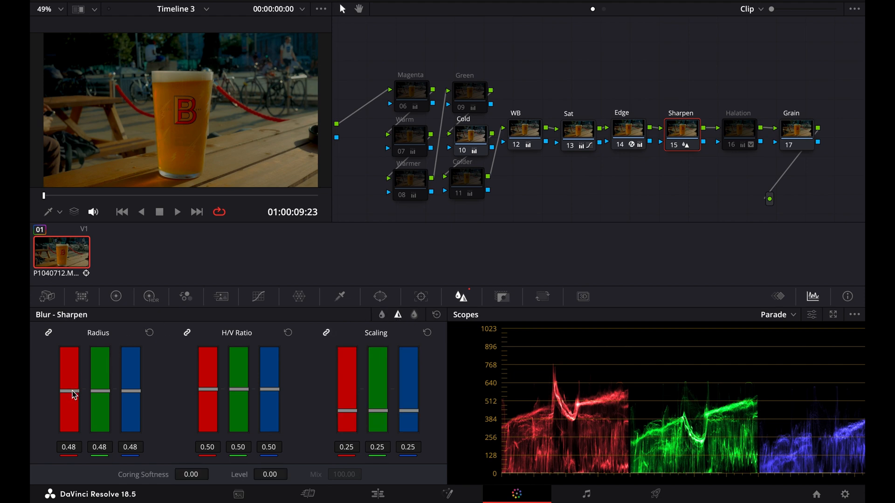
{"action": "left_click_drag", "start_coordinate": [75, 393], "coordinate": [73, 391]}
Step: Enable the Halation node and review the lower end of its steep custom curve
{"action": "left_click", "coordinate": [737, 136]}
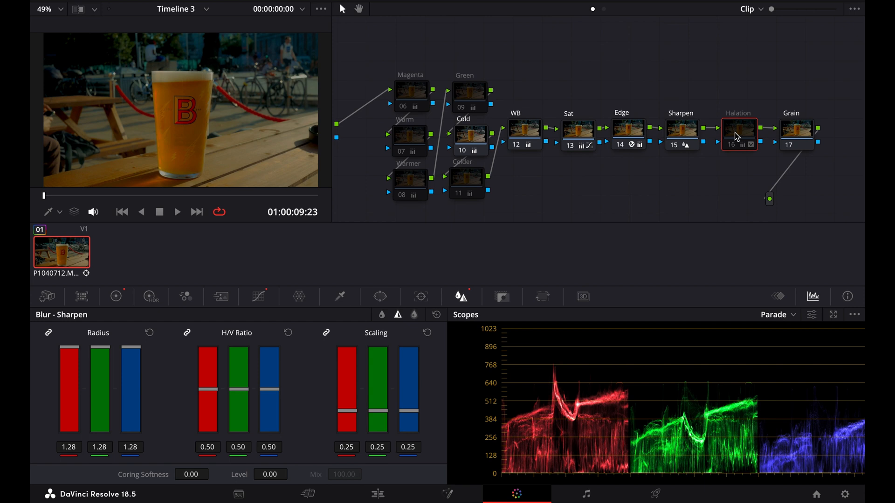
{"action": "key", "text": "ctrl+d"}
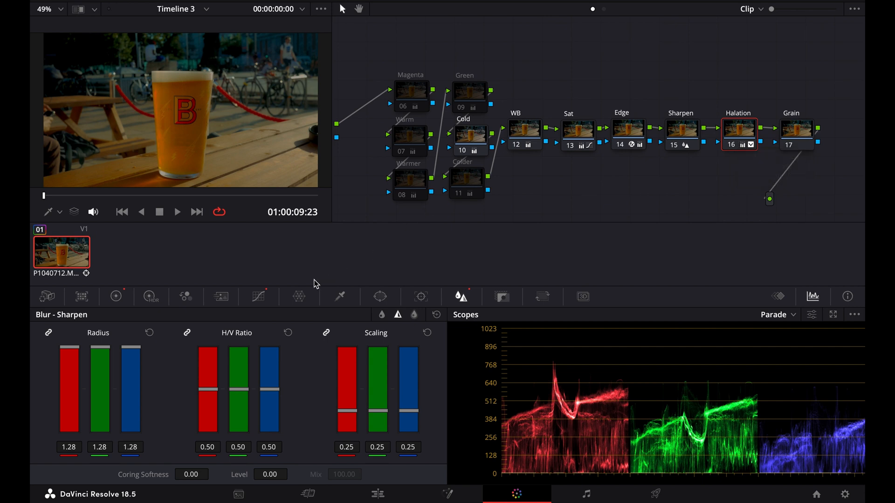
{"action": "left_click", "coordinate": [260, 297]}
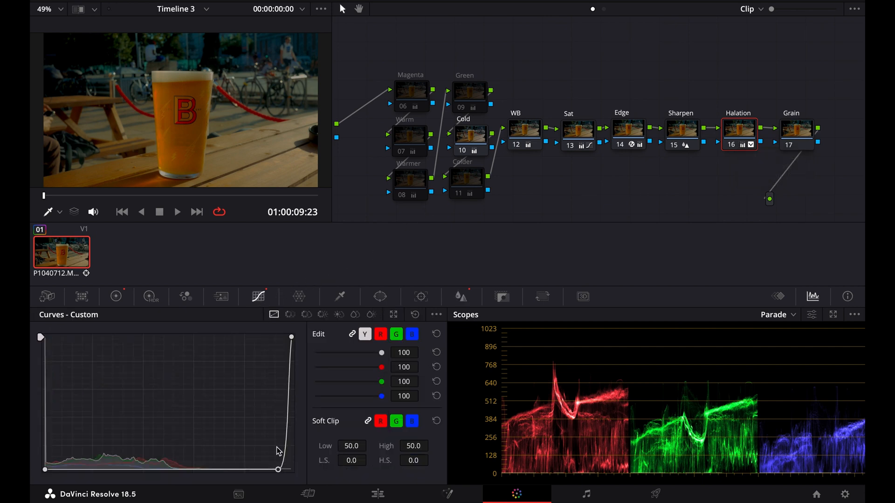
{"action": "mouse_move", "coordinate": [278, 470]}
{"action": "left_mouse_down"}
{"action": "mouse_move", "coordinate": [241, 472]}
{"action": "mouse_move", "coordinate": [266, 481]}
{"action": "mouse_move", "coordinate": [276, 473]}
{"action": "left_mouse_up"}
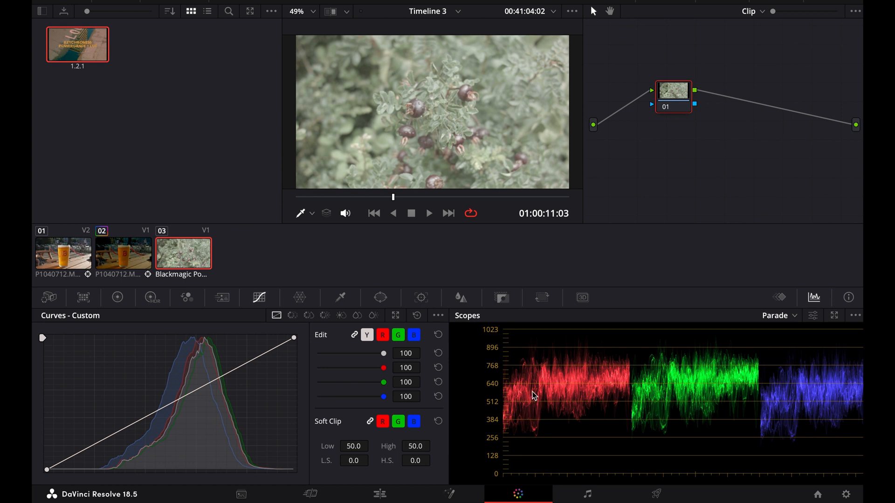
Step: Apply the grade from gallery still 1.2.1 to the Blackmagic berry clip and view its node tree
{"action": "right_click", "coordinate": [87, 49]}
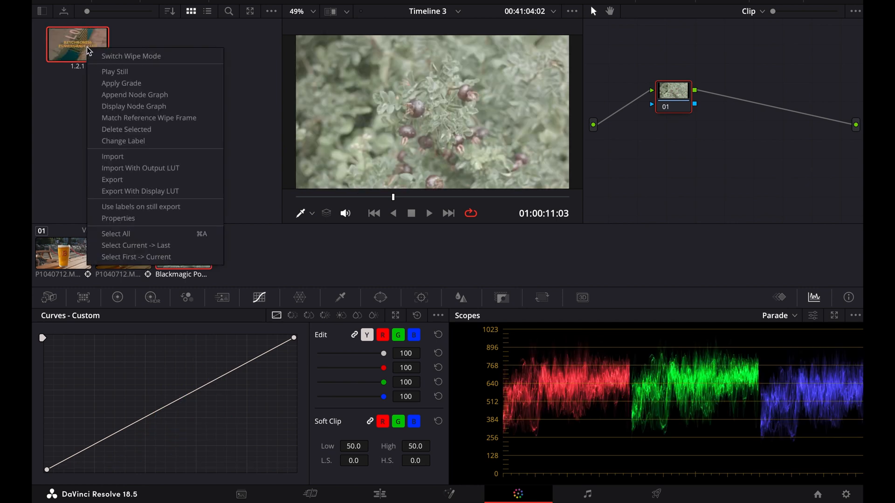
{"action": "left_click", "coordinate": [126, 83]}
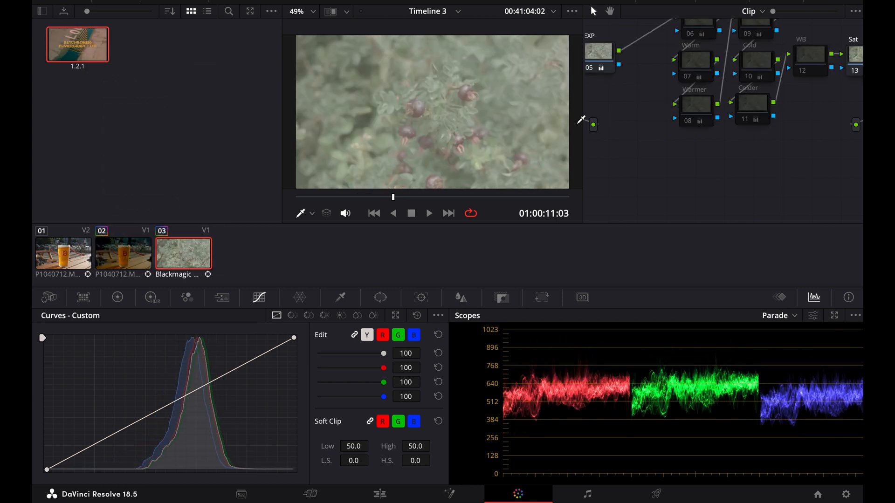
{"action": "scroll", "coordinate": [606, 139], "scroll_direction": "up", "scroll_amount": 3}
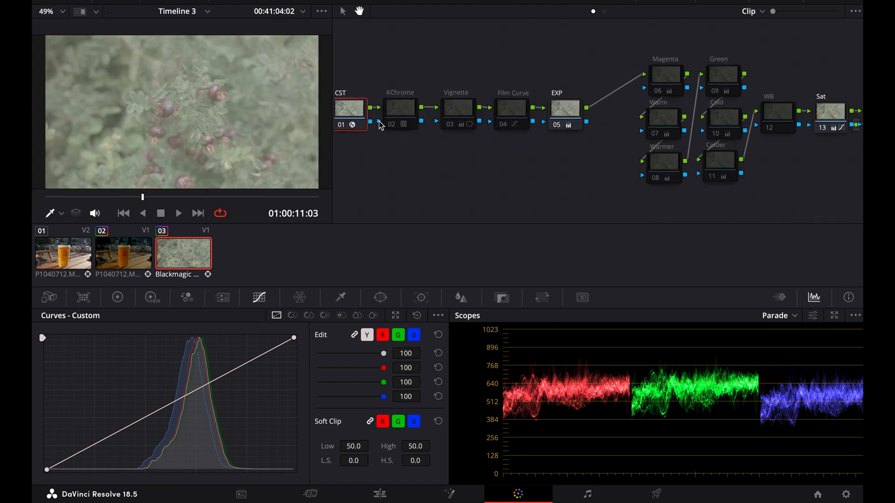
Step: Set the CST node's input color space to Blackmagic Design Film Gen 1 and choose the input gamma for the Blackmagic footage
{"action": "left_click", "coordinate": [778, 1]}
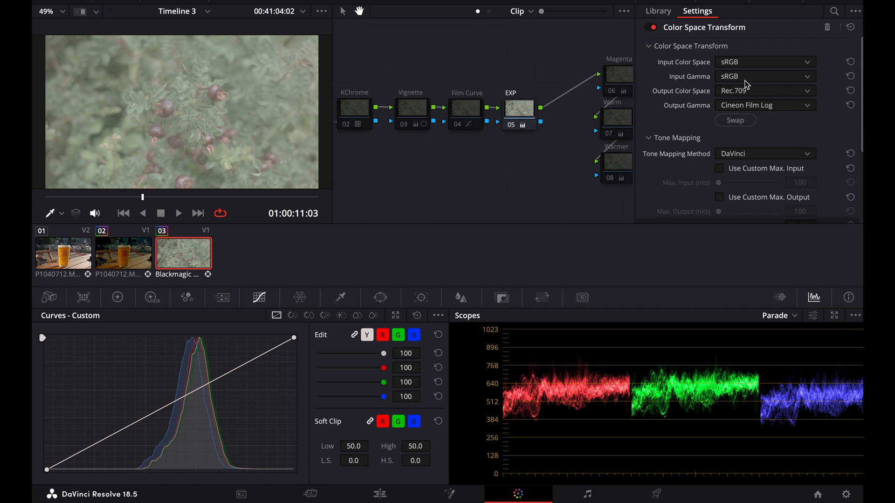
{"action": "left_click", "coordinate": [746, 63]}
{"action": "scroll", "coordinate": [742, 110], "scroll_direction": "up", "scroll_amount": 15}
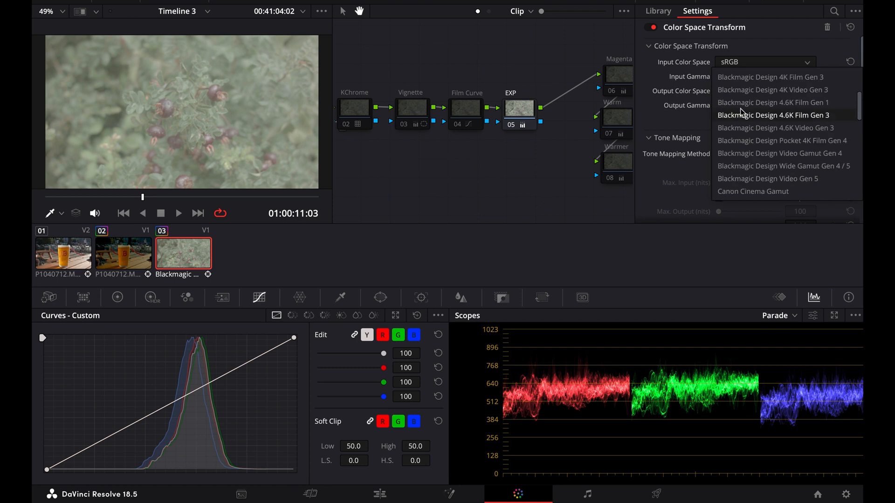
{"action": "left_click", "coordinate": [786, 142]}
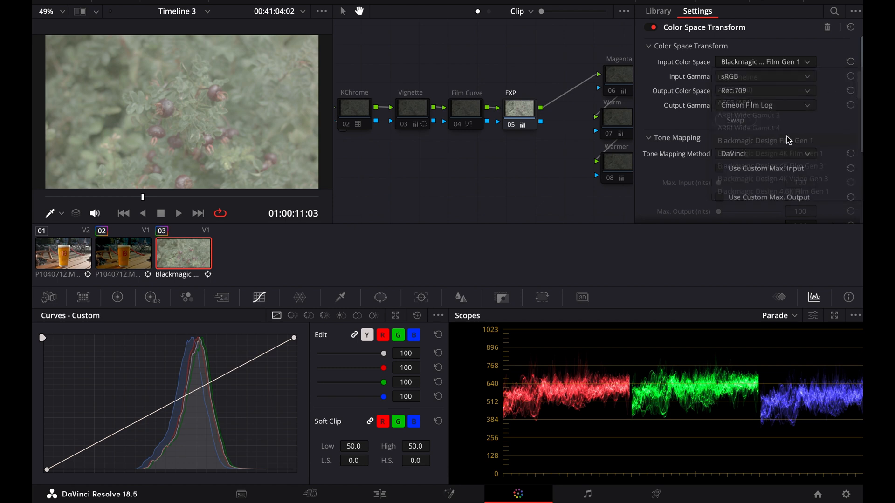
{"action": "left_click", "coordinate": [764, 76]}
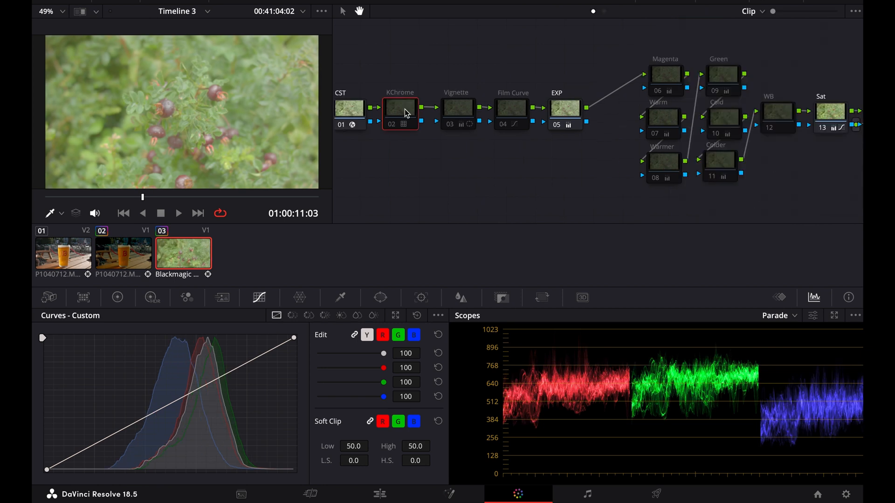
Step: Enable the KChrome and Vignette nodes on the berry clip
{"action": "key", "text": "ctrl+d"}
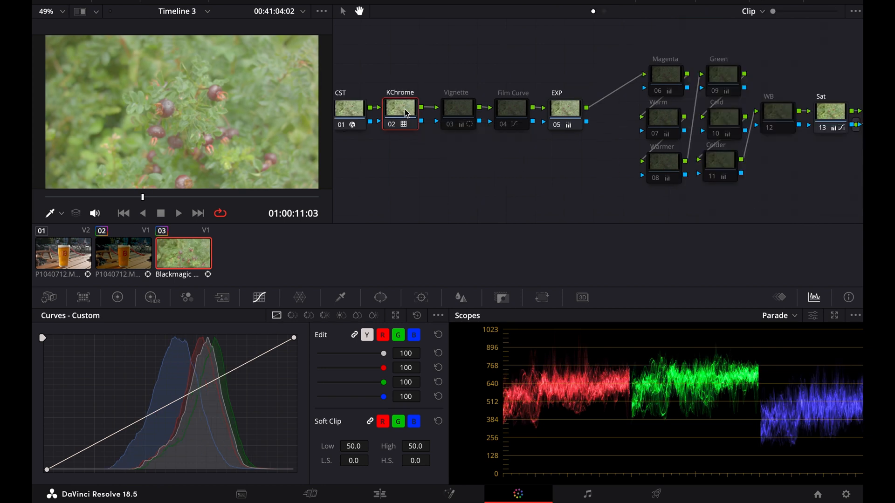
{"action": "left_click", "coordinate": [463, 114]}
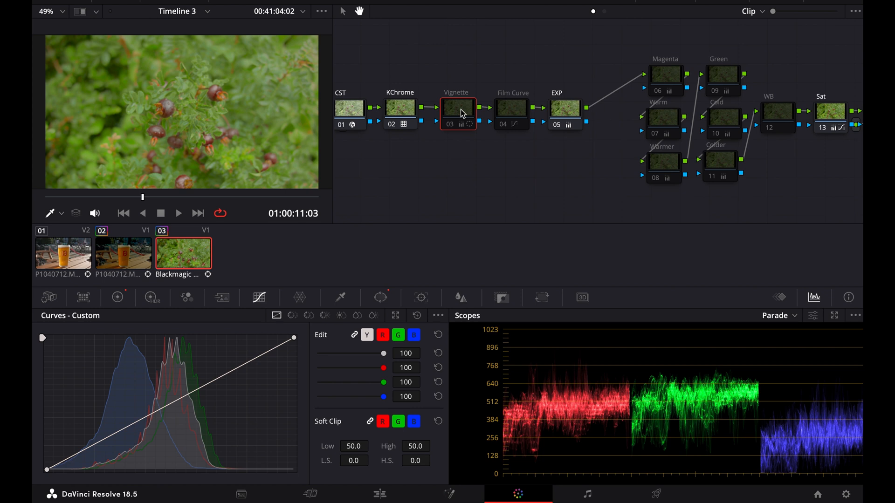
{"action": "key", "text": "ctrl+d"}
{"action": "left_click", "coordinate": [461, 124]}
Step: Darken the exposure in the EXP node with lift at -0.04, gamma at -0.04 and gain at about 0.99
{"action": "left_click", "coordinate": [571, 110]}
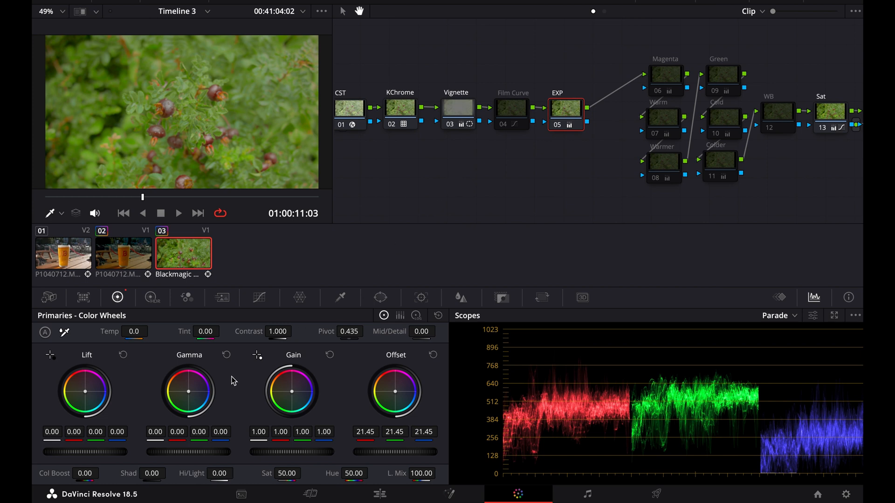
{"action": "left_click_drag", "start_coordinate": [51, 434], "coordinate": [44, 434]}
{"action": "left_click_drag", "start_coordinate": [259, 432], "coordinate": [253, 432]}
{"action": "left_click_drag", "start_coordinate": [147, 438], "coordinate": [143, 439]}
{"action": "left_click_drag", "start_coordinate": [251, 432], "coordinate": [254, 432]}
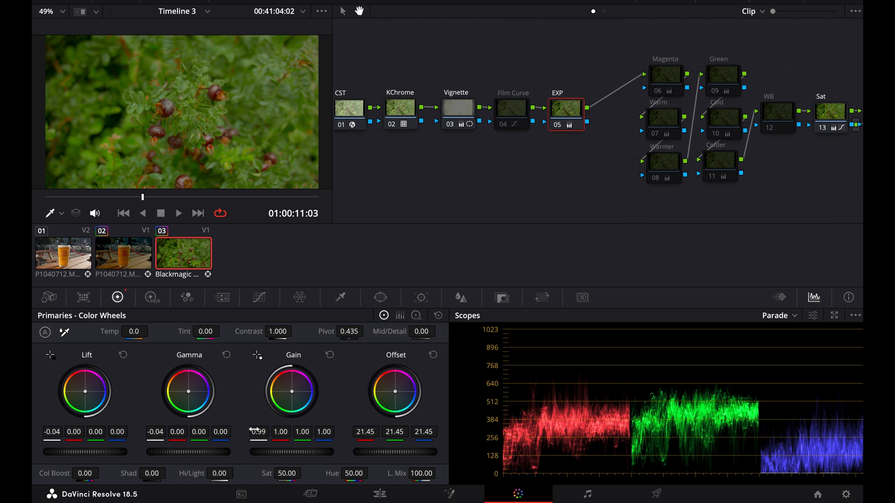
Step: Compare the image with the Magenta, Green, Warm and Colder nodes on and off, and keep the Magenta node enabled
{"action": "left_click", "coordinate": [674, 84]}
{"action": "key", "text": "super+d"}
{"action": "key", "text": "super+d"}
{"action": "left_click", "coordinate": [720, 79]}
{"action": "key", "text": "super+d"}
{"action": "key", "text": "super+d"}
{"action": "left_click", "coordinate": [671, 130]}
{"action": "key", "text": "super+d"}
{"action": "key", "text": "super+d"}
{"action": "left_click", "coordinate": [715, 157]}
{"action": "key", "text": "super+d"}
{"action": "key", "text": "super+d"}
{"action": "left_click", "coordinate": [669, 86]}
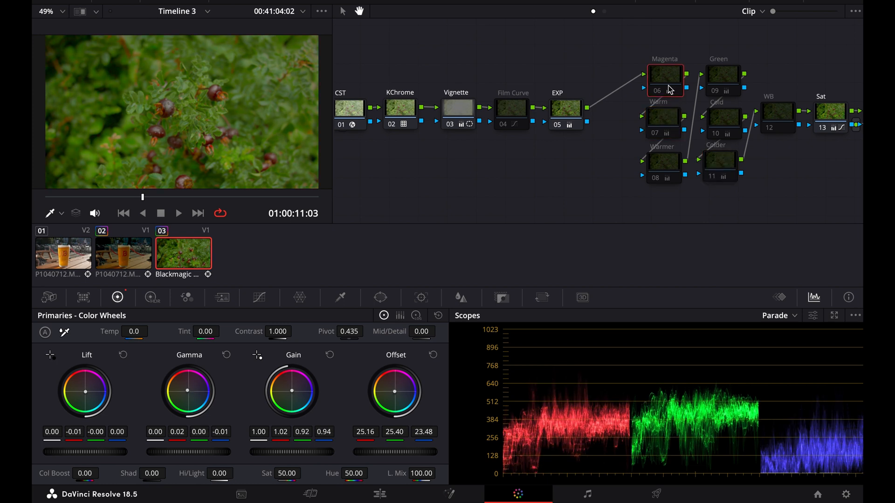
{"action": "key", "text": "super+d"}
Step: Enable the WB node, set its temperature to -180 and raise its tint
{"action": "left_click", "coordinate": [771, 113]}
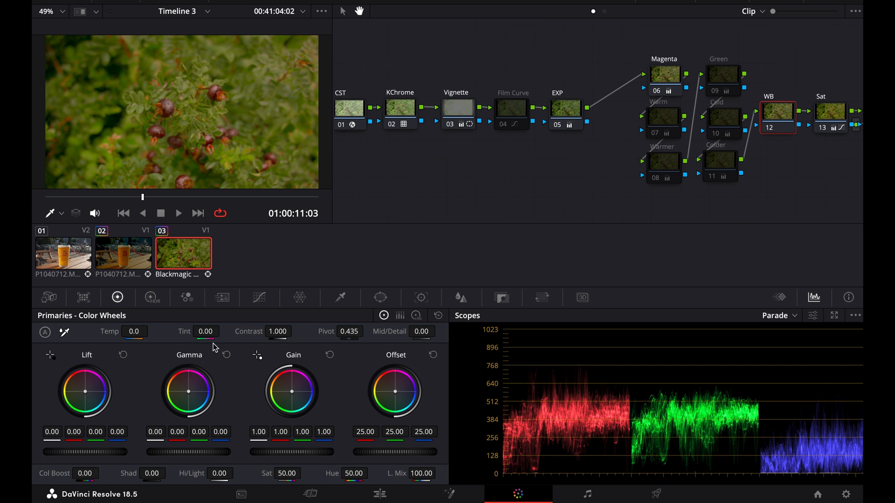
{"action": "left_click_drag", "start_coordinate": [134, 336], "coordinate": [126, 335]}
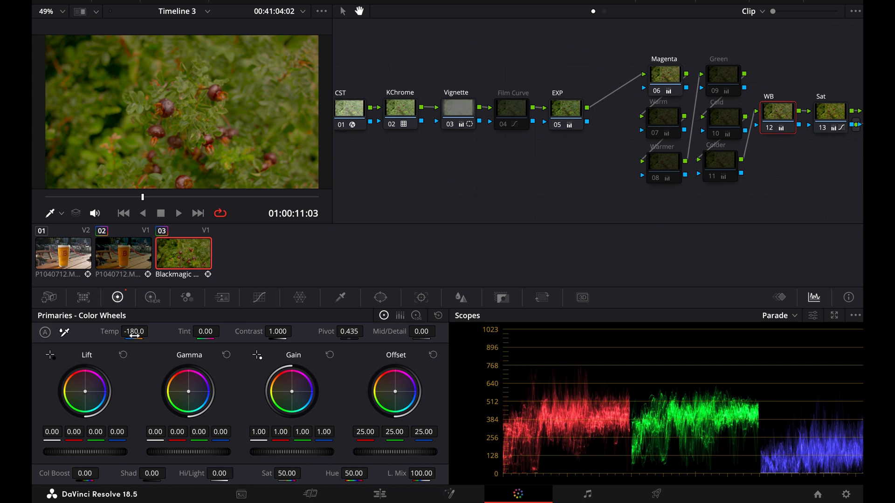
{"action": "left_click_drag", "start_coordinate": [194, 334], "coordinate": [214, 335]}
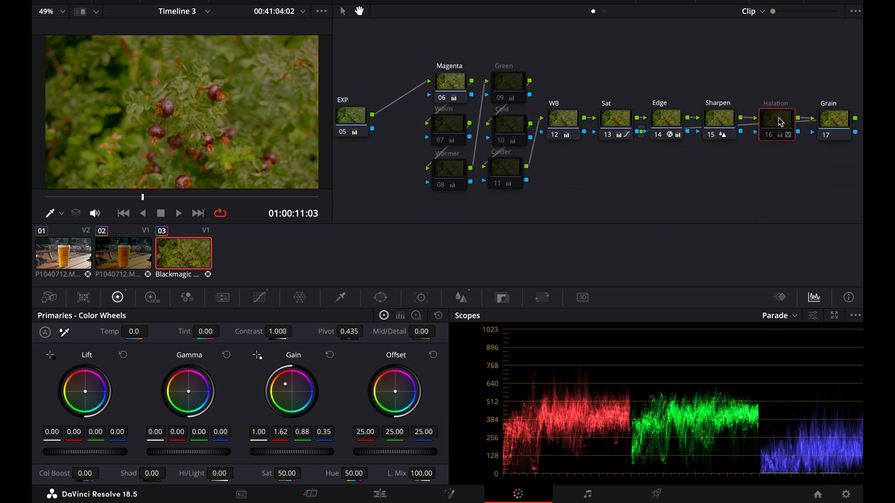
Step: Enable the Halation node on the berry clip
{"action": "key", "text": "ctrl+d"}
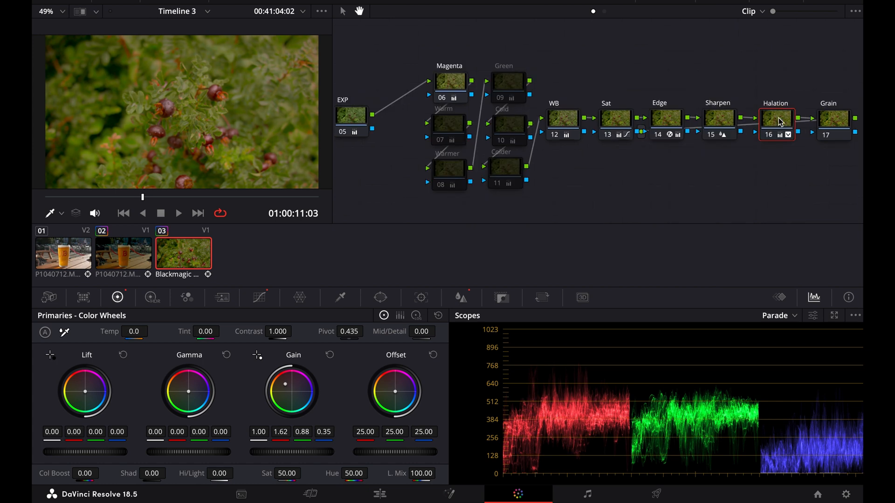
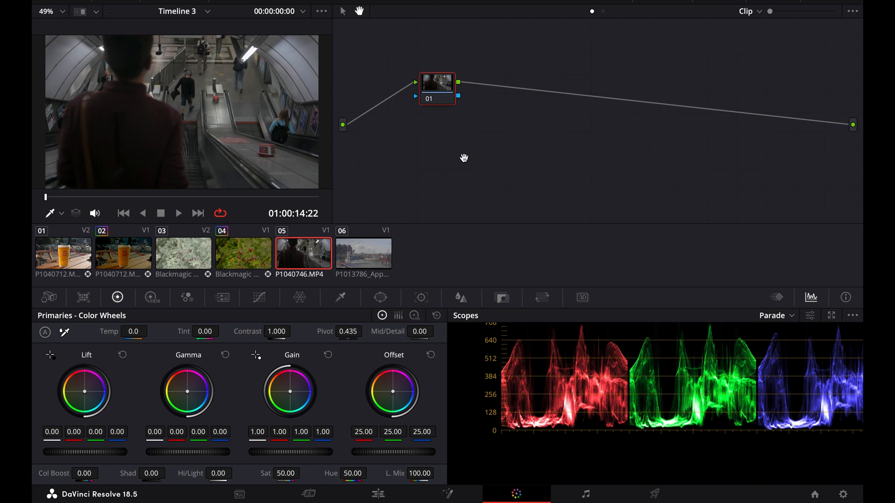
Step: Build a chain of eight serial nodes on the escalator clip and arrange the last node beside the output
{"action": "key", "text": "alt+s"}
{"action": "key", "text": "alt+s"}
{"action": "key", "text": "alt+s"}
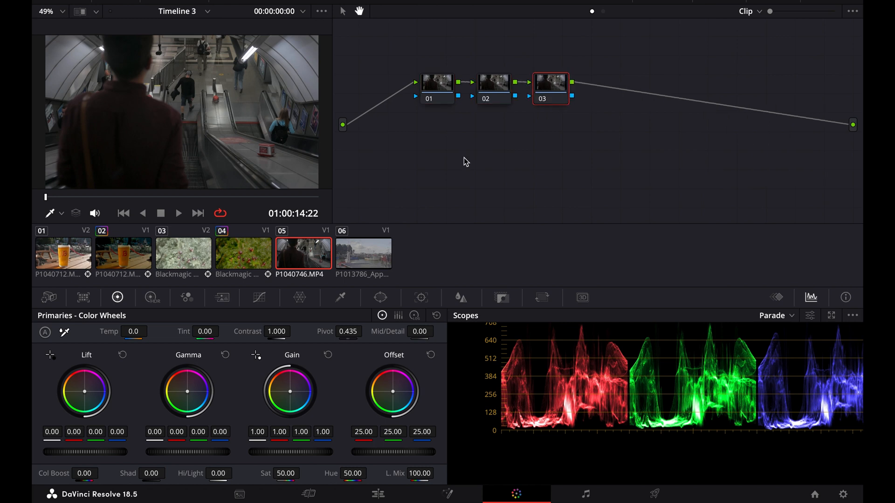
{"action": "key", "text": "alt+s"}
{"action": "key", "text": "alt+s"}
{"action": "key", "text": "alt+s"}
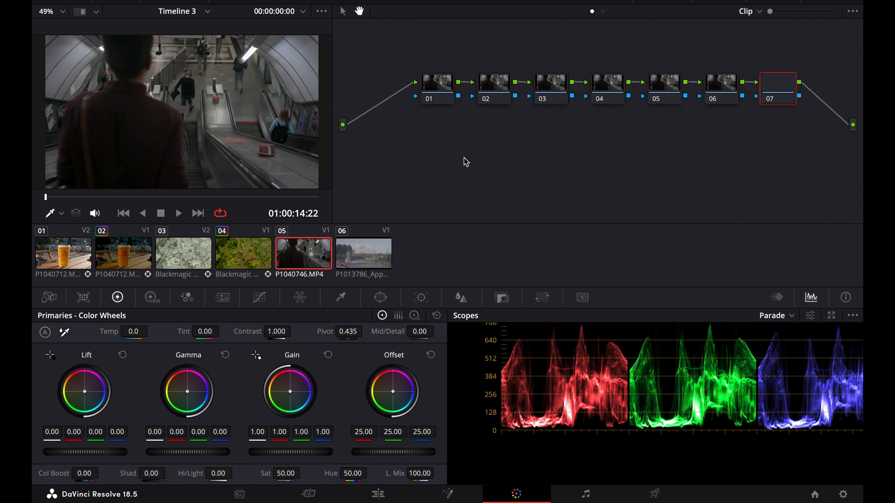
{"action": "key", "text": "alt+o"}
{"action": "left_click_drag", "start_coordinate": [379, 136], "coordinate": [858, 79]}
{"action": "left_click_drag", "start_coordinate": [858, 79], "coordinate": [839, 92]}
Step: Label the first three nodes CST, LUT and EXP
{"action": "right_click", "coordinate": [443, 93]}
{"action": "left_click", "coordinate": [464, 113]}
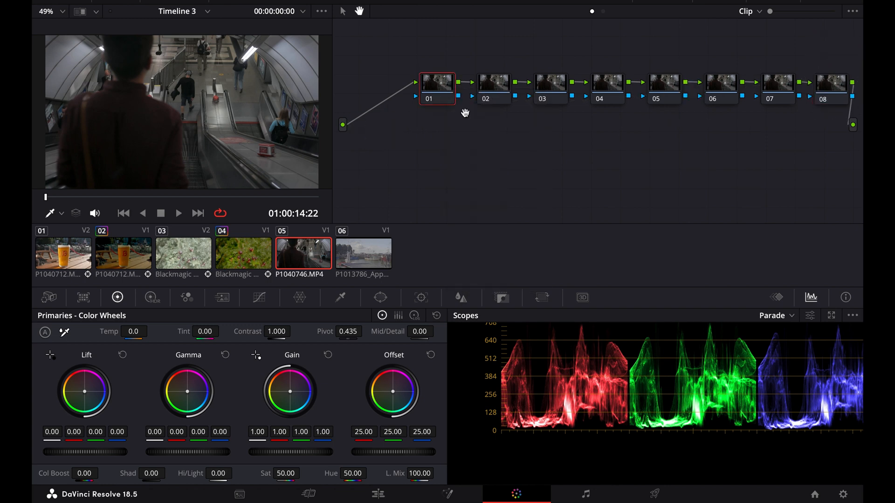
{"action": "type", "text": "CST"}
{"action": "right_click", "coordinate": [489, 94]}
{"action": "left_click", "coordinate": [510, 110]}
{"action": "type", "text": "LUT"}
{"action": "right_click", "coordinate": [550, 90]}
{"action": "left_click", "coordinate": [576, 109]}
{"action": "type", "text": "EXP"}
Step: Label nodes 04 to 08 WB, SAT, EDGE, Halation and Sharpening
{"action": "right_click", "coordinate": [609, 86]}
{"action": "left_click", "coordinate": [625, 105]}
{"action": "type", "text": "WB"}
{"action": "right_click", "coordinate": [652, 93]}
{"action": "left_click", "coordinate": [681, 121]}
{"action": "type", "text": "SAT"}
{"action": "right_click", "coordinate": [721, 98]}
{"action": "left_click", "coordinate": [753, 122]}
{"action": "left_click", "coordinate": [776, 95]}
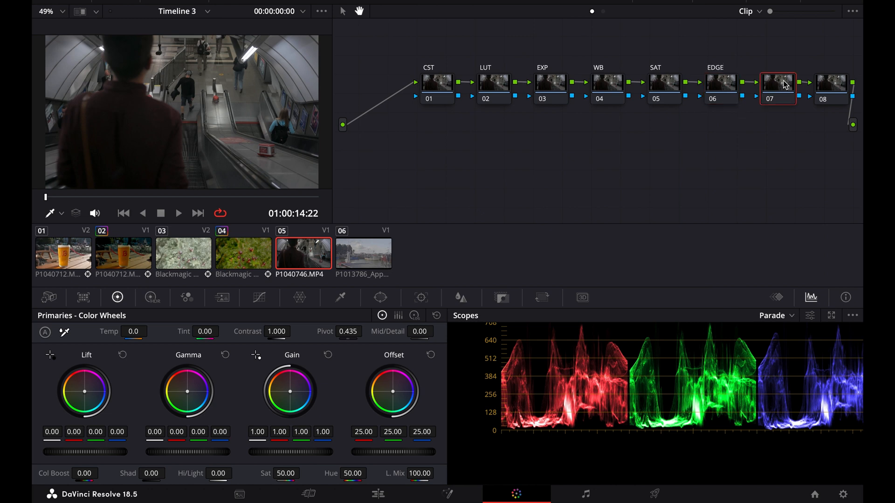
{"action": "type", "text": "Halation"}
{"action": "right_click", "coordinate": [823, 91]}
{"action": "left_click", "coordinate": [821, 105]}
{"action": "type", "text": "Sharpeni..."}
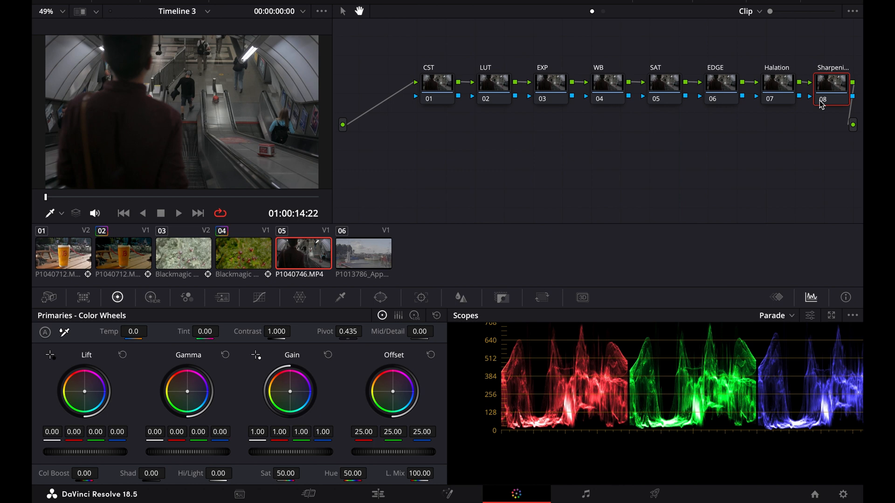
Step: Apply the Color Space Transform effect to the CST node
{"action": "left_click", "coordinate": [449, 99]}
{"action": "left_click", "coordinate": [776, 4]}
{"action": "scroll", "coordinate": [746, 140], "scroll_direction": "down", "scroll_amount": 5}
{"action": "left_click_drag", "start_coordinate": [679, 146], "coordinate": [402, 94]}
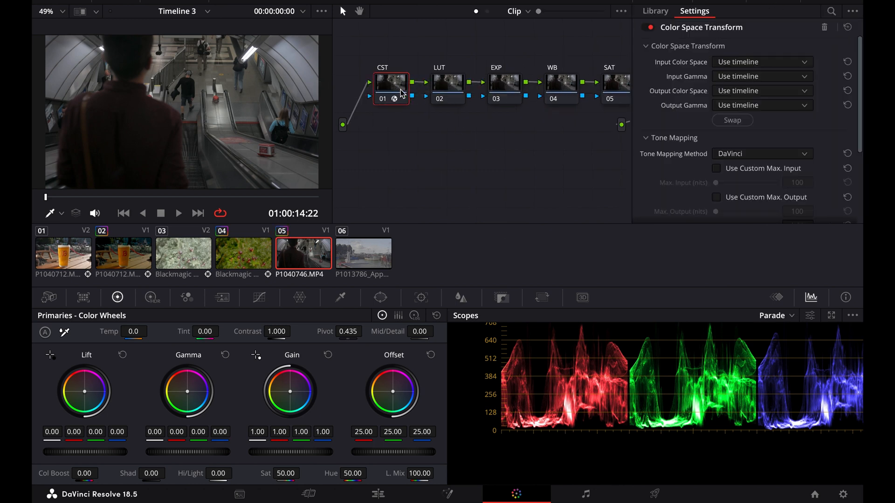
Step: Set both the input color space and the input gamma of the Color Space Transform to sRGB
{"action": "left_click", "coordinate": [739, 65]}
{"action": "scroll", "coordinate": [747, 166], "scroll_direction": "down", "scroll_amount": 3}
{"action": "left_click", "coordinate": [747, 166]}
{"action": "left_click", "coordinate": [761, 77]}
{"action": "scroll", "coordinate": [749, 140], "scroll_direction": "down", "scroll_amount": 5}
{"action": "left_click", "coordinate": [746, 115]}
Step: Set the transform's output color space to ARRI Wide Gamut 3 and output gamma to ARRI LogC3, then close the effect settings
{"action": "left_click", "coordinate": [743, 92]}
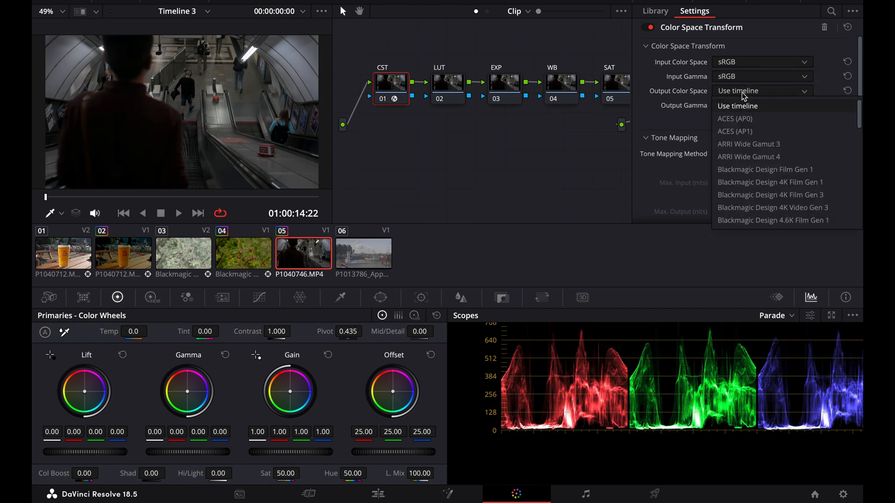
{"action": "left_click", "coordinate": [747, 144]}
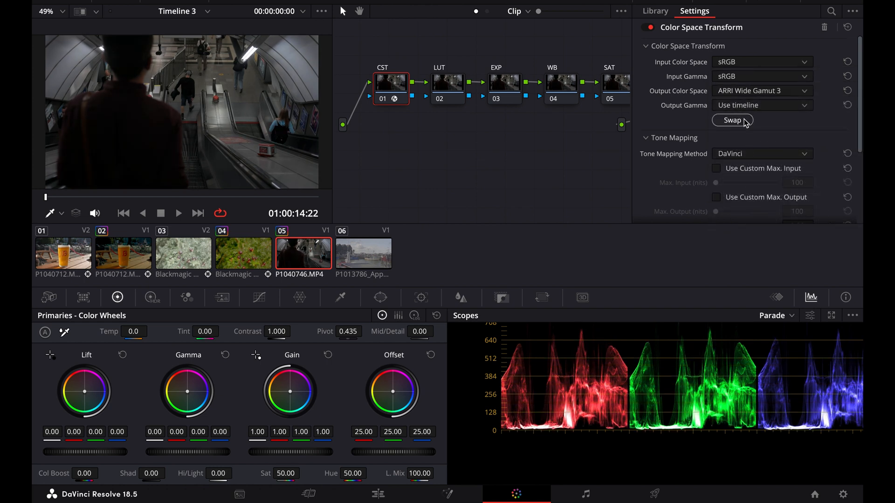
{"action": "left_click", "coordinate": [752, 106]}
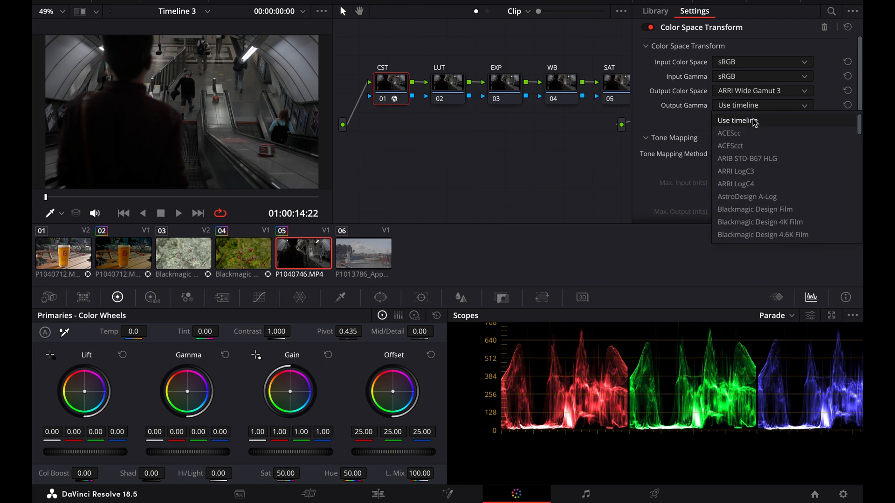
{"action": "left_click", "coordinate": [753, 177]}
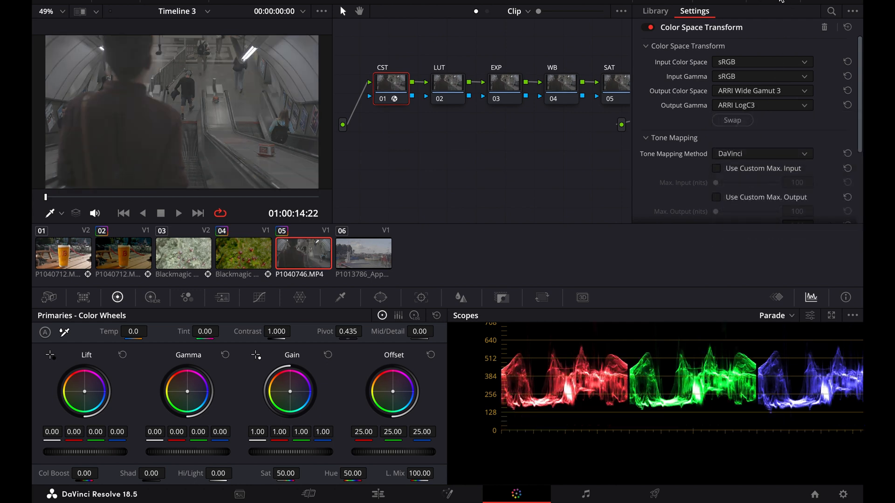
{"action": "left_click", "coordinate": [781, 1]}
{"action": "left_click_drag", "start_coordinate": [332, 116], "coordinate": [583, 289]}
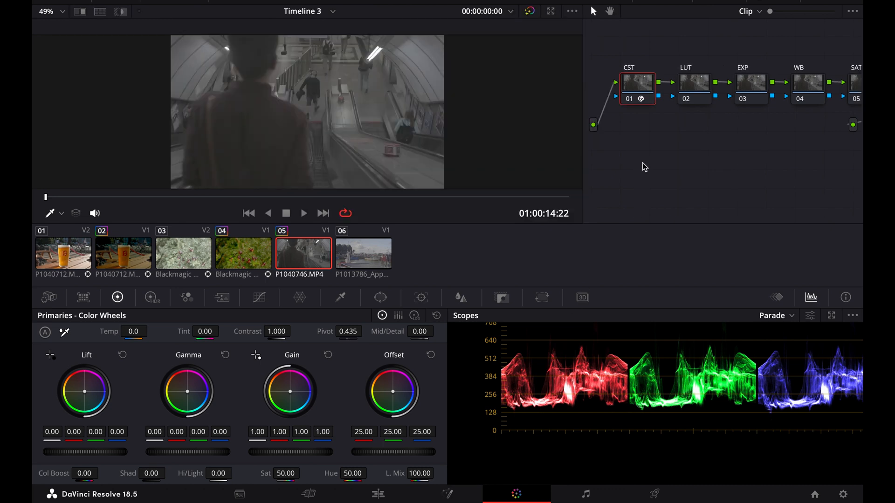
Step: Apply the Arri Alexa LogC to Rec709 LUT to the LUT node
{"action": "left_click", "coordinate": [695, 83]}
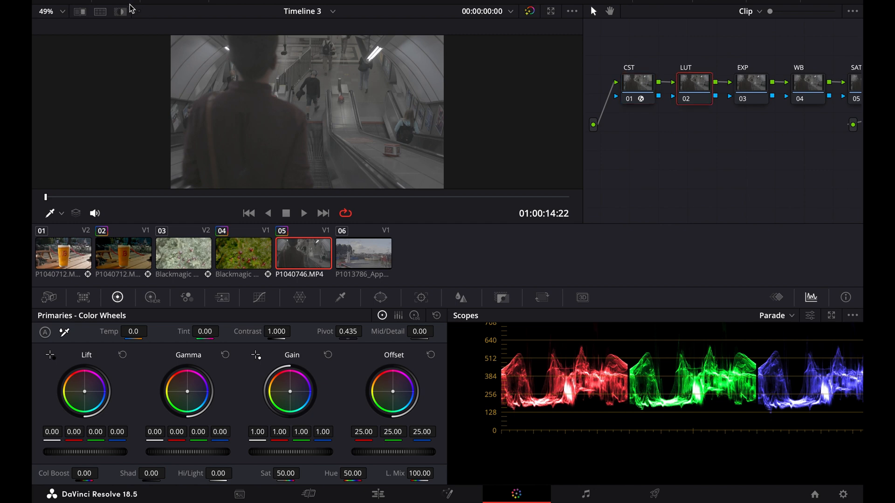
{"action": "left_click", "coordinate": [123, 2]}
{"action": "right_click", "coordinate": [191, 40]}
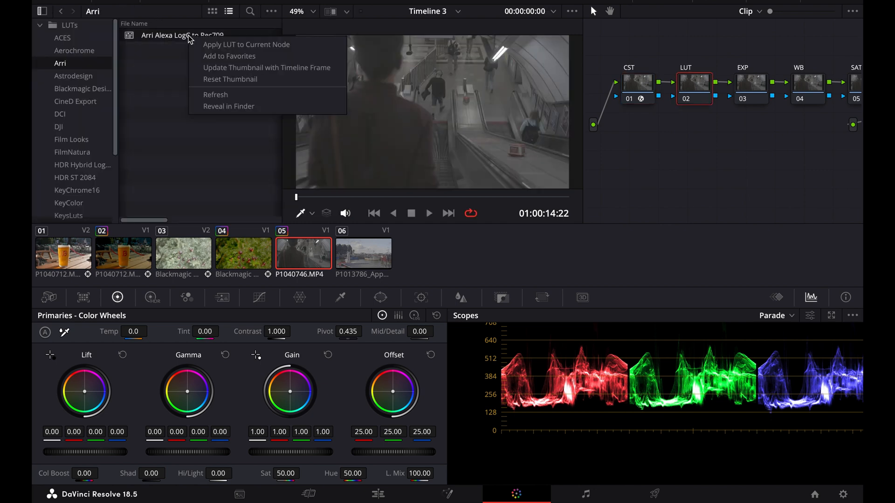
{"action": "left_click", "coordinate": [214, 41]}
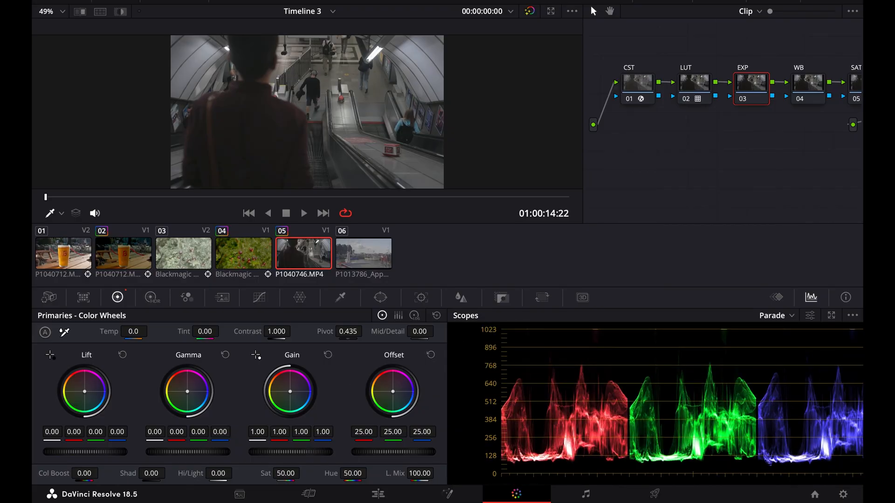
Step: In the EXP node, set lift to -0.09, gamma to 0.06, gain to 0.74 and offset to 23.45
{"action": "left_click_drag", "start_coordinate": [291, 452], "coordinate": [262, 453]}
{"action": "left_click_drag", "start_coordinate": [85, 452], "coordinate": [44, 432]}
{"action": "left_click_drag", "start_coordinate": [154, 433], "coordinate": [158, 433]}
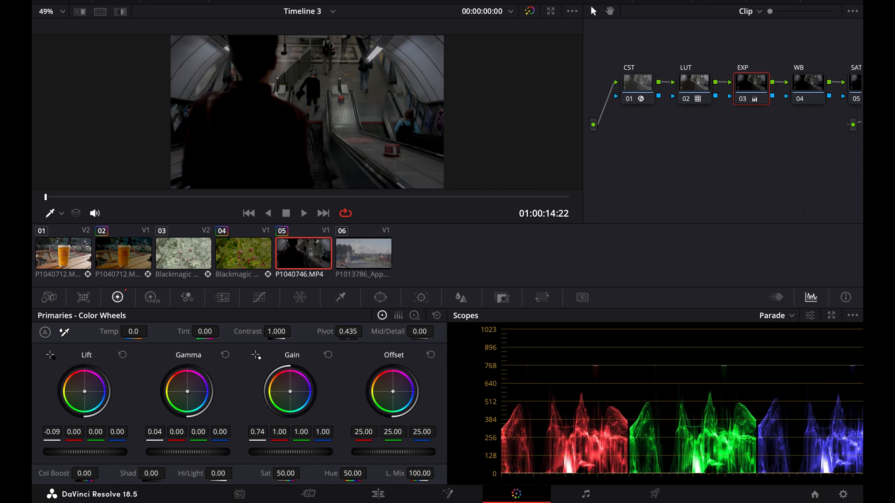
{"action": "left_click_drag", "start_coordinate": [394, 453], "coordinate": [387, 452]}
{"action": "left_click_drag", "start_coordinate": [78, 452], "coordinate": [76, 452]}
{"action": "left_click_drag", "start_coordinate": [177, 452], "coordinate": [182, 452]}
Step: Balance the WB node with temperature 290, tint -17, RGB offset 22.28, 26.04, 23.72 and RGB gain 1.04, 0.92, 0.94
{"action": "left_click", "coordinate": [611, 10]}
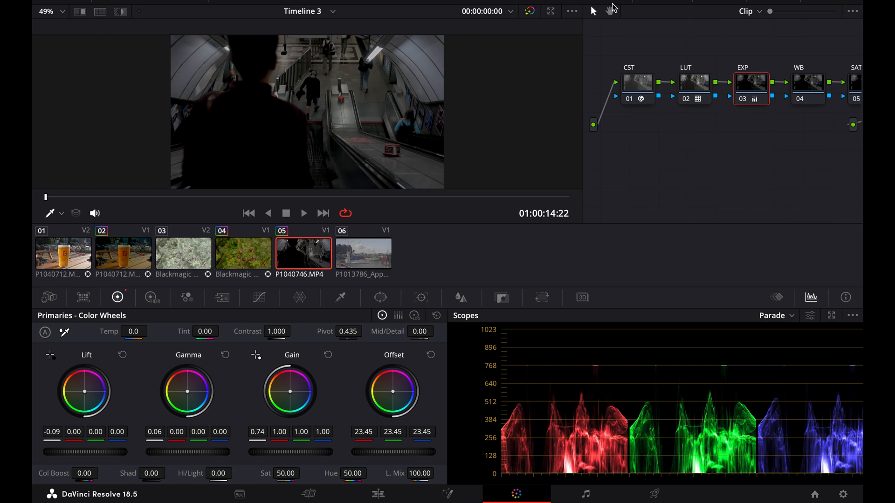
{"action": "left_click_drag", "start_coordinate": [795, 163], "coordinate": [703, 174]}
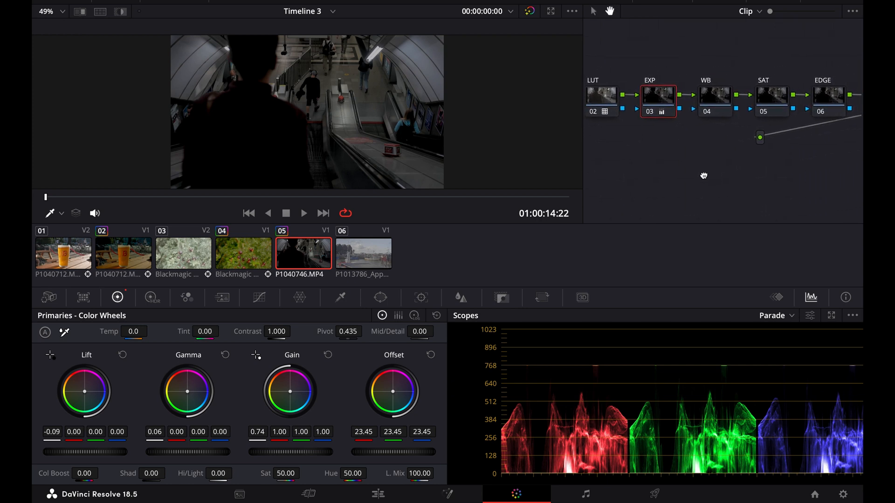
{"action": "left_click", "coordinate": [594, 13]}
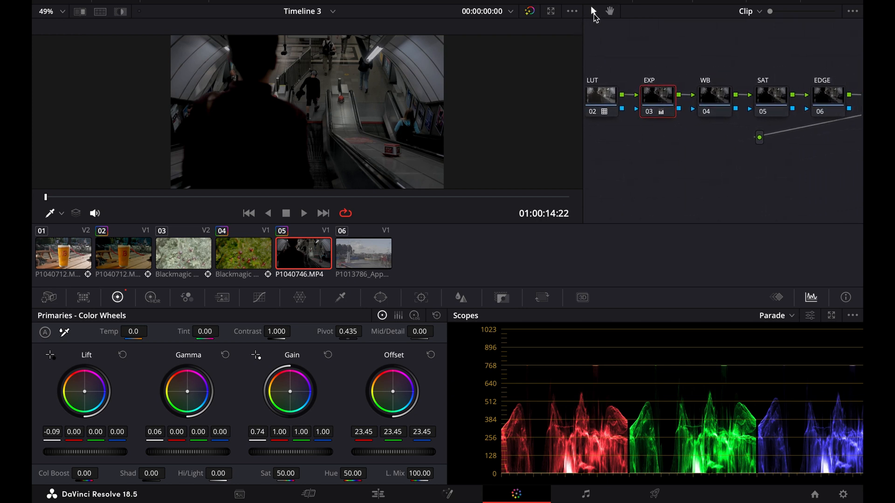
{"action": "left_click", "coordinate": [720, 101]}
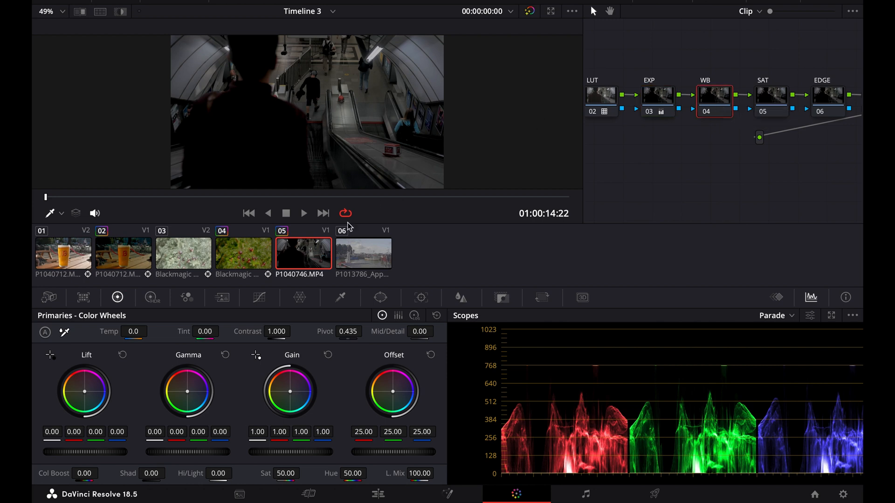
{"action": "left_click_drag", "start_coordinate": [138, 339], "coordinate": [143, 338]}
{"action": "left_click_drag", "start_coordinate": [211, 332], "coordinate": [207, 332]}
{"action": "left_click_drag", "start_coordinate": [422, 432], "coordinate": [353, 434]}
{"action": "mouse_move", "coordinate": [280, 431]}
{"action": "left_mouse_down"}
{"action": "mouse_move", "coordinate": [332, 433]}
{"action": "mouse_move", "coordinate": [272, 432]}
{"action": "mouse_move", "coordinate": [326, 432]}
{"action": "left_mouse_up"}
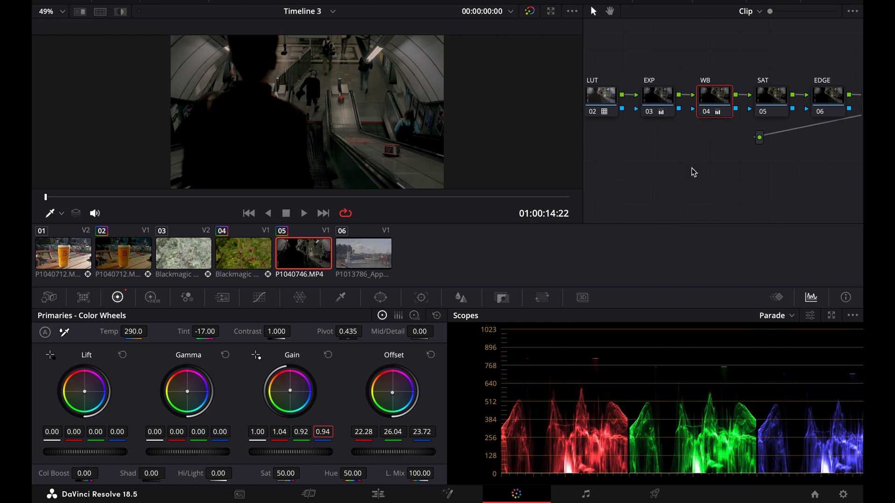
Step: Change the SAT node's color space and disable its channels 1 and 3, leaving only channel 2 active
{"action": "left_click", "coordinate": [771, 94]}
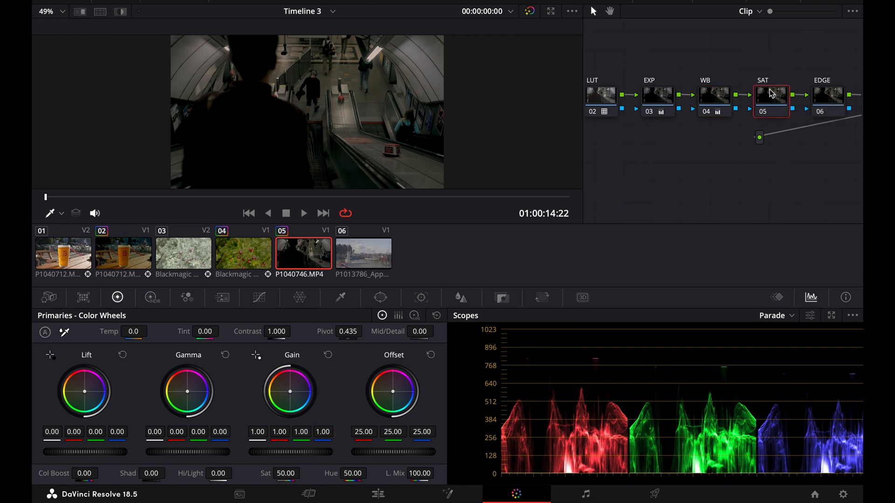
{"action": "right_click", "coordinate": [771, 93]}
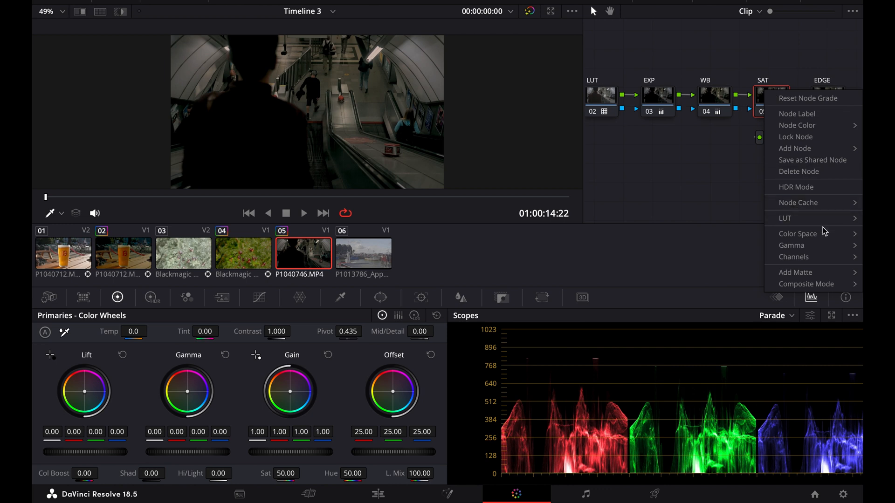
{"action": "mouse_move", "coordinate": [822, 234]}
{"action": "left_click", "coordinate": [660, 265]}
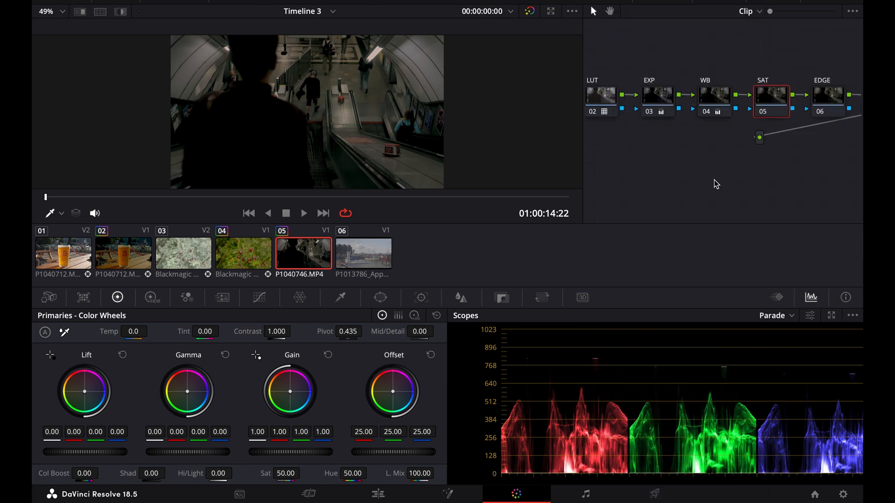
{"action": "right_click", "coordinate": [771, 111]}
{"action": "mouse_move", "coordinate": [791, 269]}
{"action": "left_click", "coordinate": [737, 269]}
{"action": "right_click", "coordinate": [773, 106]}
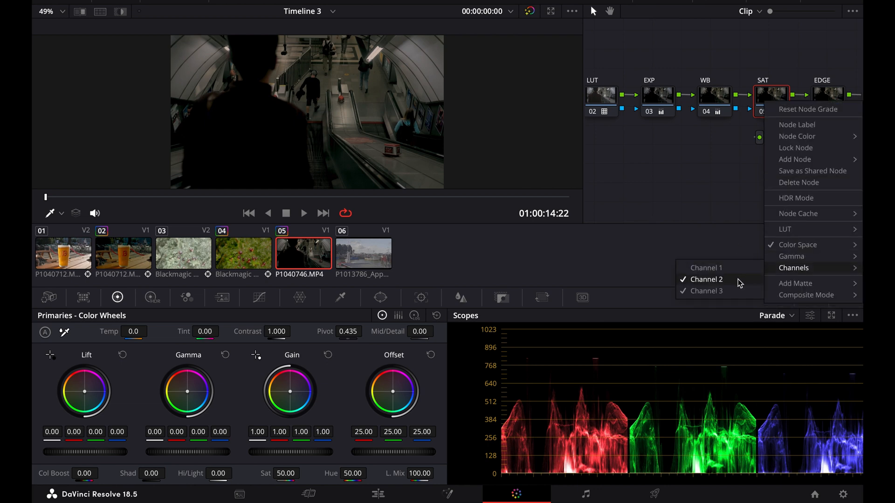
{"action": "left_click", "coordinate": [738, 292]}
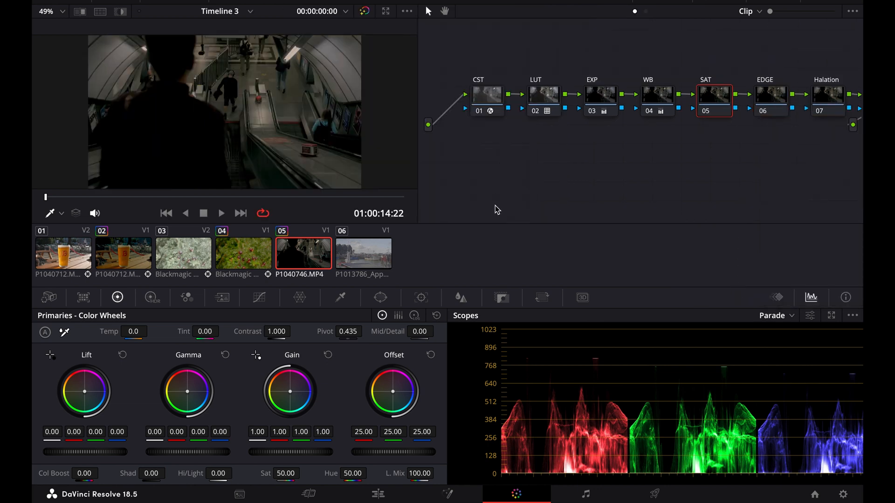
Step: Raise the SAT node's gain to 1.60 to boost saturation
{"action": "left_click_drag", "start_coordinate": [291, 452], "coordinate": [361, 453]}
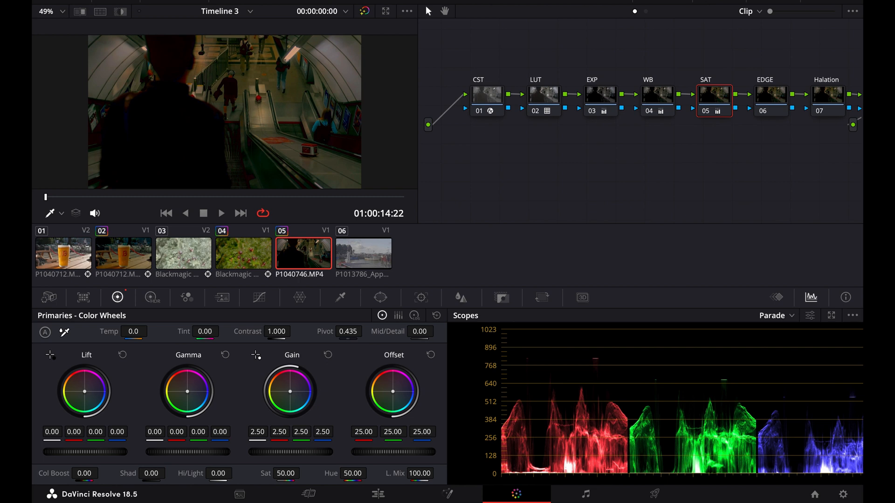
{"action": "left_click_drag", "start_coordinate": [361, 452], "coordinate": [318, 452]}
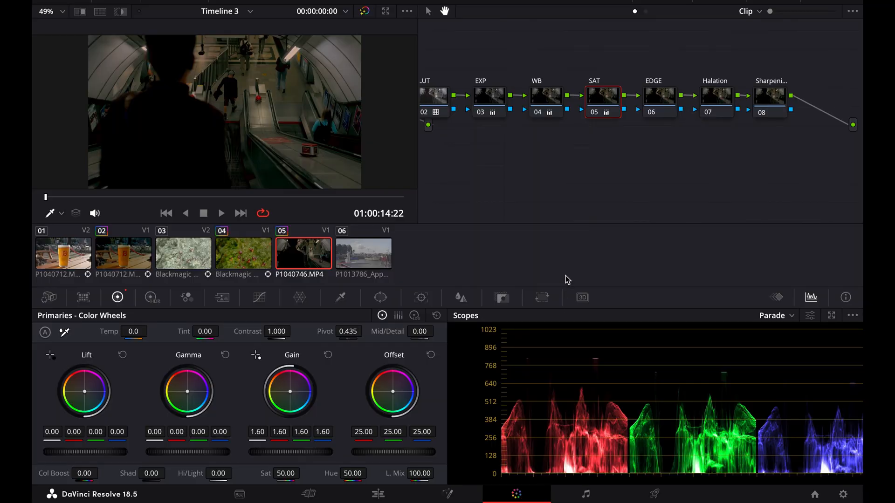
Step: Apply the Gaussian Blur effect to the EDGE node
{"action": "left_click", "coordinate": [672, 105]}
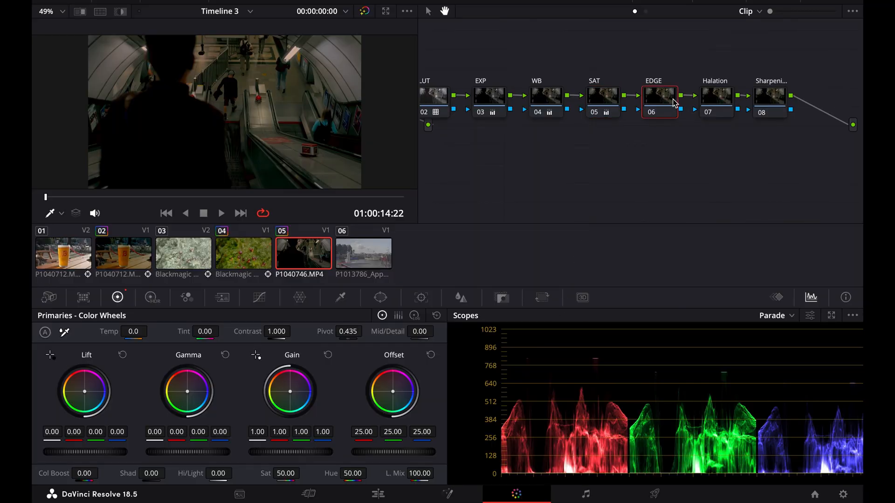
{"action": "left_click", "coordinate": [784, 2]}
{"action": "left_click_drag", "start_coordinate": [706, 95], "coordinate": [617, 108]}
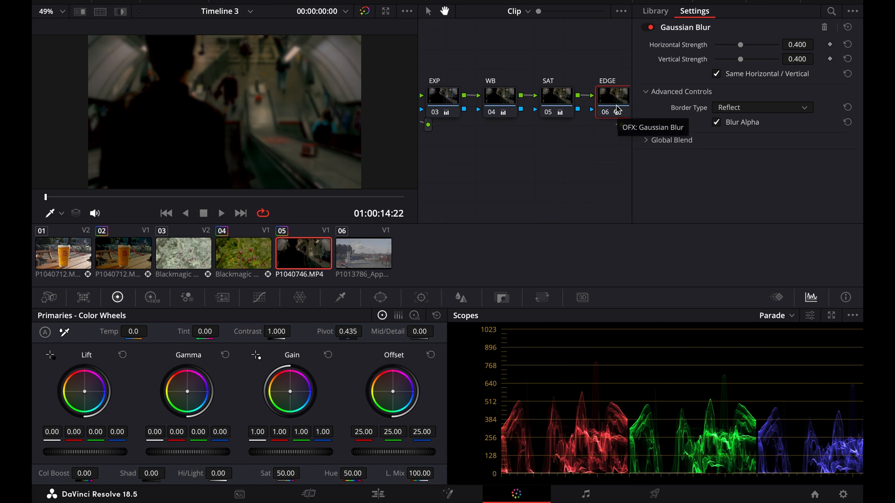
Step: Set the Gaussian Blur's horizontal and vertical strength to 0.165 and its global blend to 0.248
{"action": "left_click", "coordinate": [647, 140]}
{"action": "left_click_drag", "start_coordinate": [741, 49], "coordinate": [727, 49]}
{"action": "left_click_drag", "start_coordinate": [778, 156], "coordinate": [731, 156]}
{"action": "left_click", "coordinate": [62, 12]}
{"action": "left_click", "coordinate": [68, 102]}
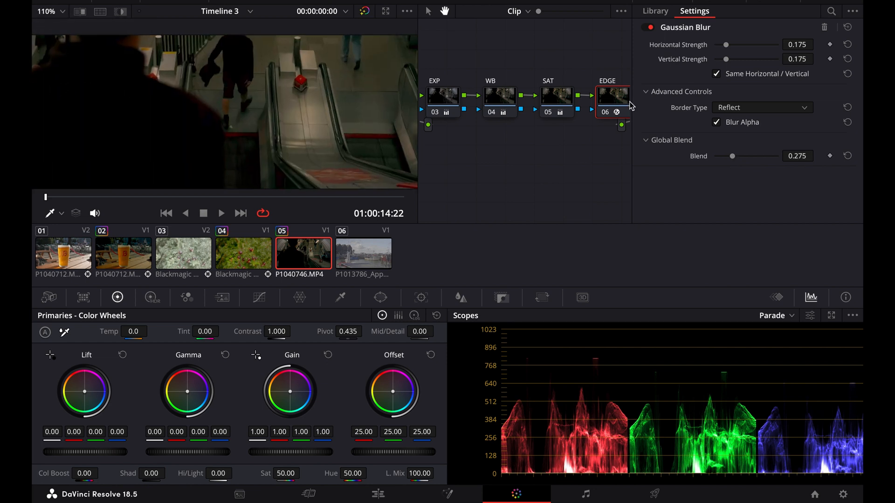
{"action": "left_click_drag", "start_coordinate": [733, 155], "coordinate": [731, 155]}
{"action": "left_click_drag", "start_coordinate": [726, 45], "coordinate": [725, 45]}
{"action": "scroll", "coordinate": [151, 117], "scroll_direction": "down", "scroll_amount": 5}
{"action": "left_click", "coordinate": [53, 16]}
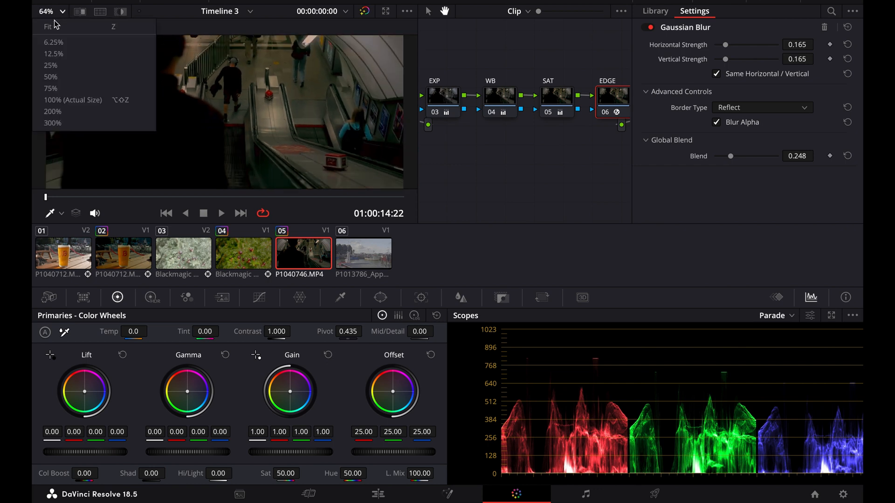
{"action": "left_click", "coordinate": [54, 23]}
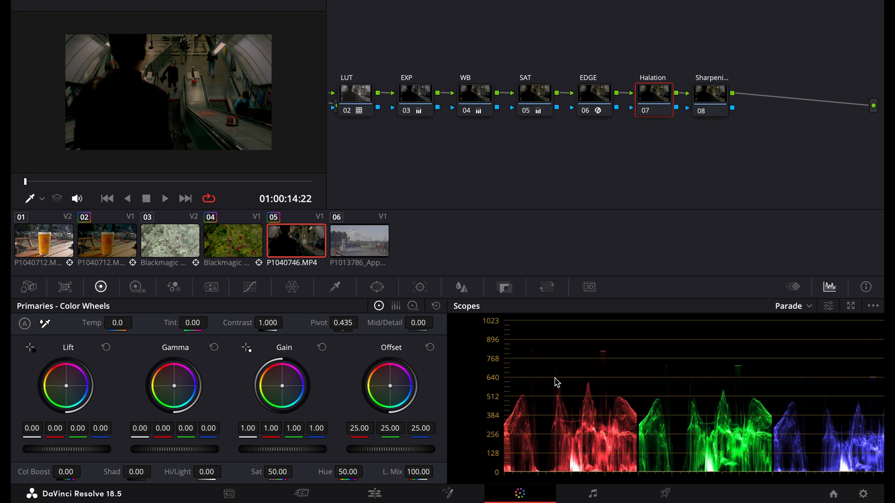
Step: Change the Halation node's composite mode to one that brightens the image
{"action": "right_click", "coordinate": [648, 100]}
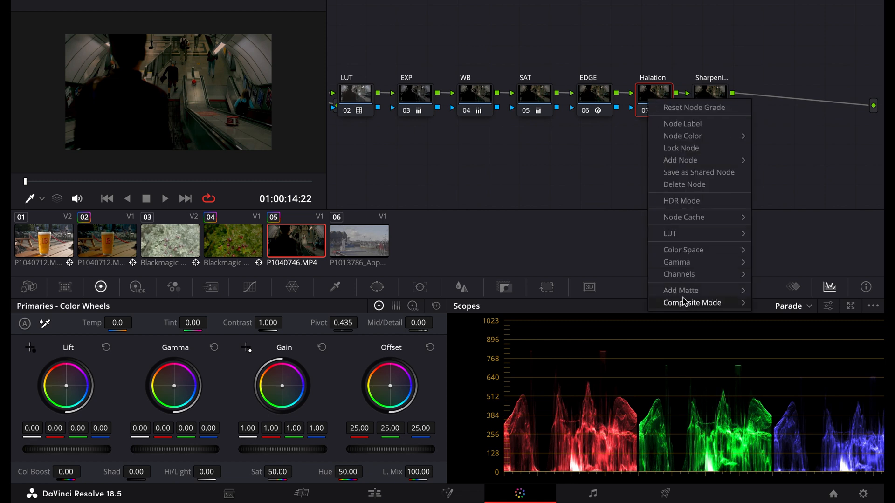
{"action": "mouse_move", "coordinate": [685, 303]}
{"action": "left_click", "coordinate": [815, 462]}
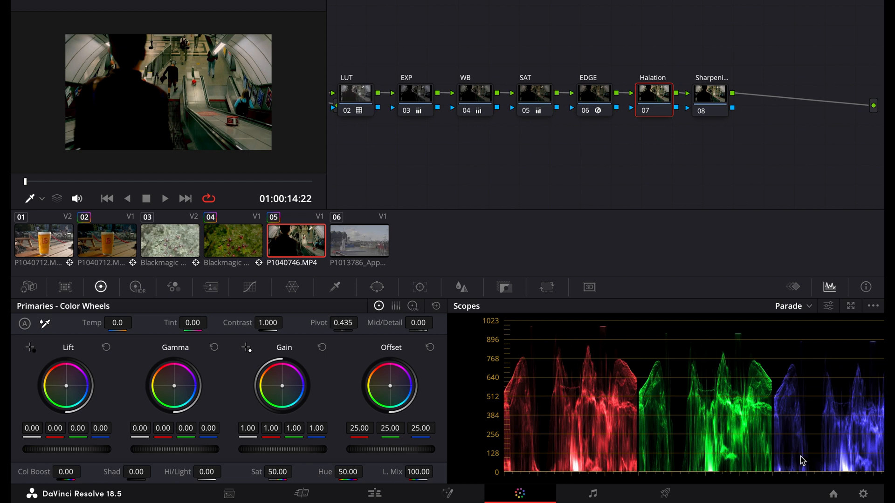
Step: Raise the Halation node's blur radius well above default and tint its gain orange with red 1.44, green 0.94 and blue 0.29
{"action": "left_click", "coordinate": [463, 288]}
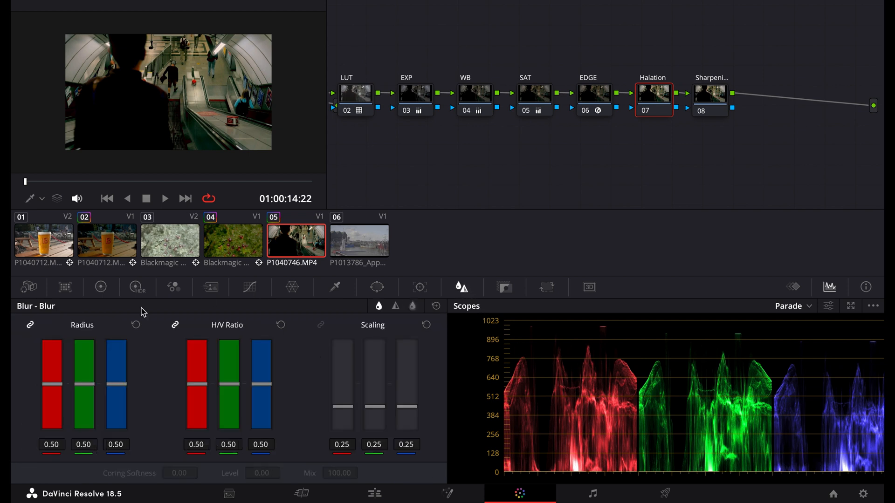
{"action": "left_click_drag", "start_coordinate": [50, 388], "coordinate": [64, 316]}
{"action": "left_click", "coordinate": [101, 292]}
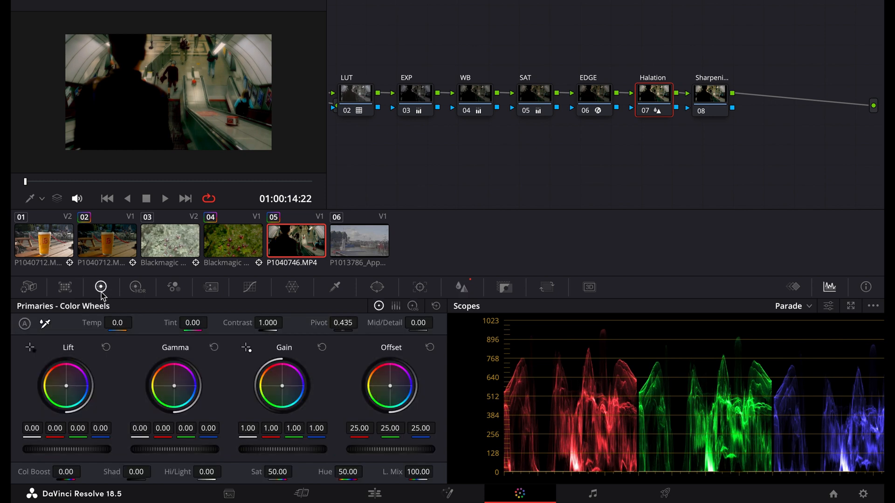
{"action": "left_click_drag", "start_coordinate": [282, 386], "coordinate": [275, 381]}
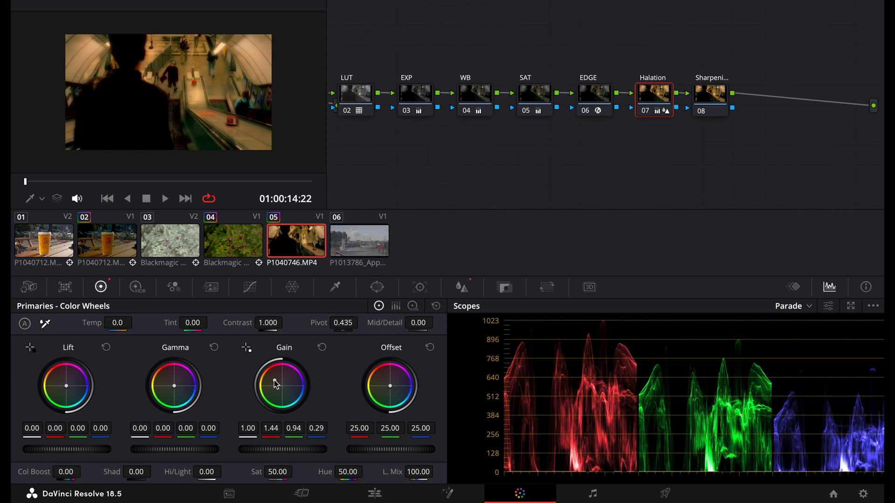
Step: Bend the Halation node's custom curve down almost to black up to the brightest highlights, limiting the glow to the highlights
{"action": "left_click", "coordinate": [245, 290]}
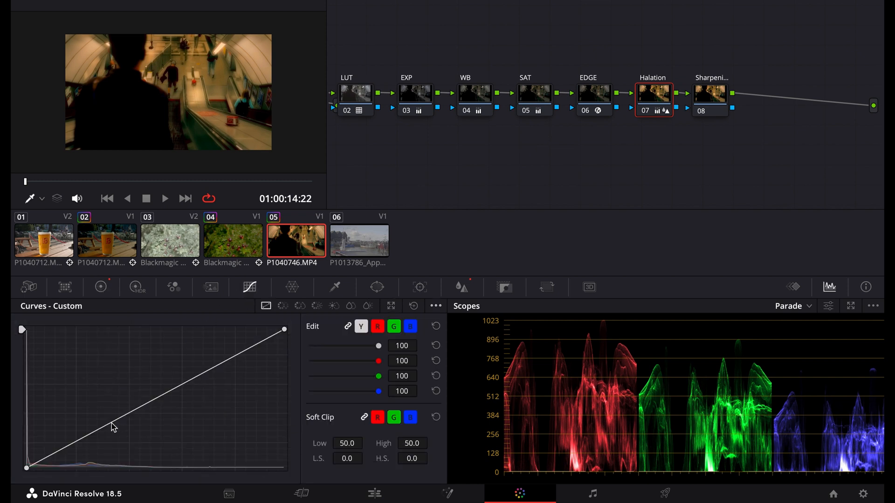
{"action": "left_click_drag", "start_coordinate": [110, 425], "coordinate": [262, 466]}
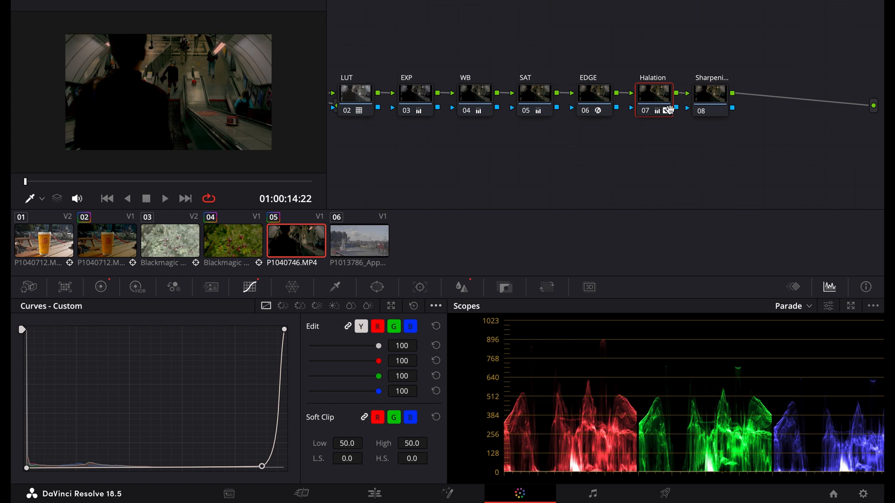
Step: Sharpen the Sharpening node by setting its linked red, green and blue sharpen radius to 0.48
{"action": "left_click", "coordinate": [703, 99]}
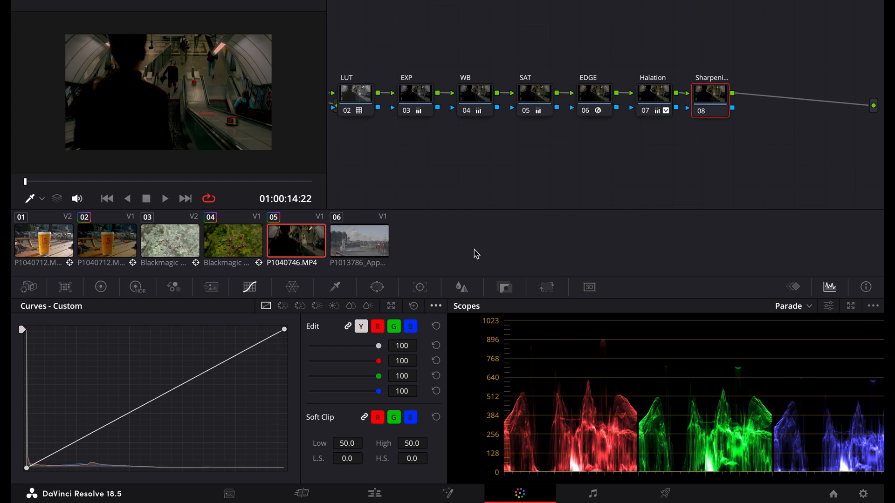
{"action": "left_click", "coordinate": [461, 287]}
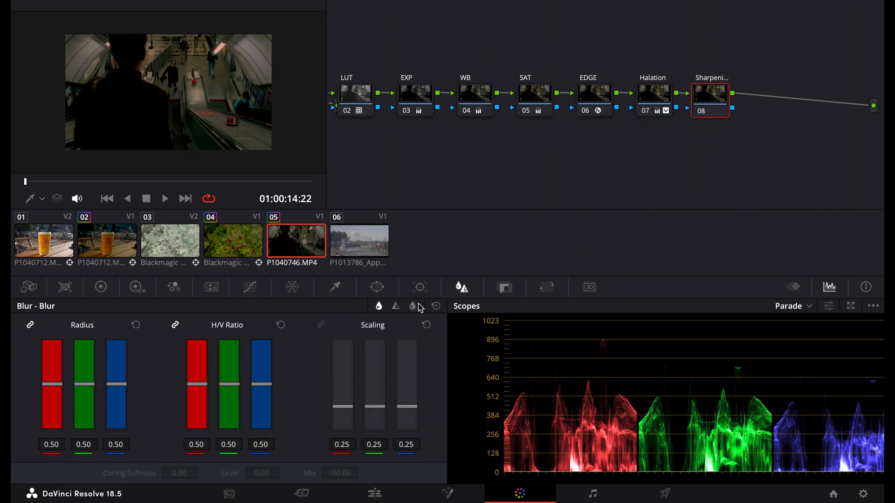
{"action": "left_click", "coordinate": [395, 307]}
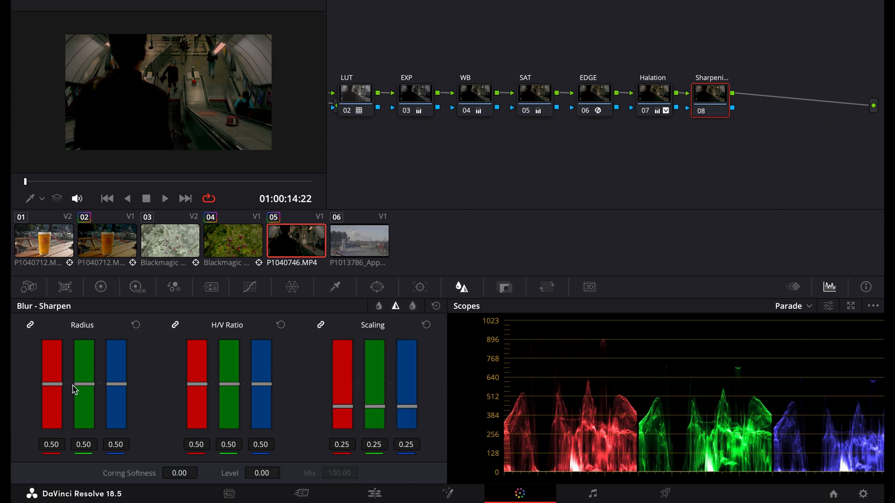
{"action": "left_click_drag", "start_coordinate": [59, 390], "coordinate": [53, 388]}
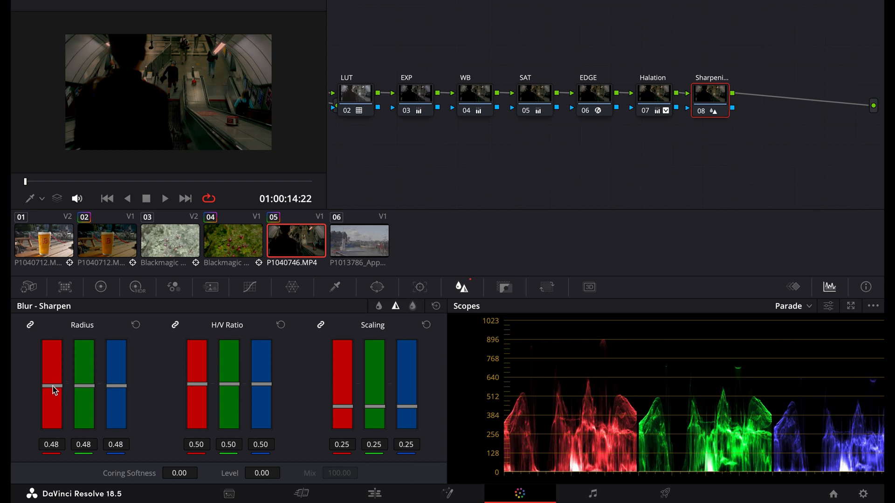